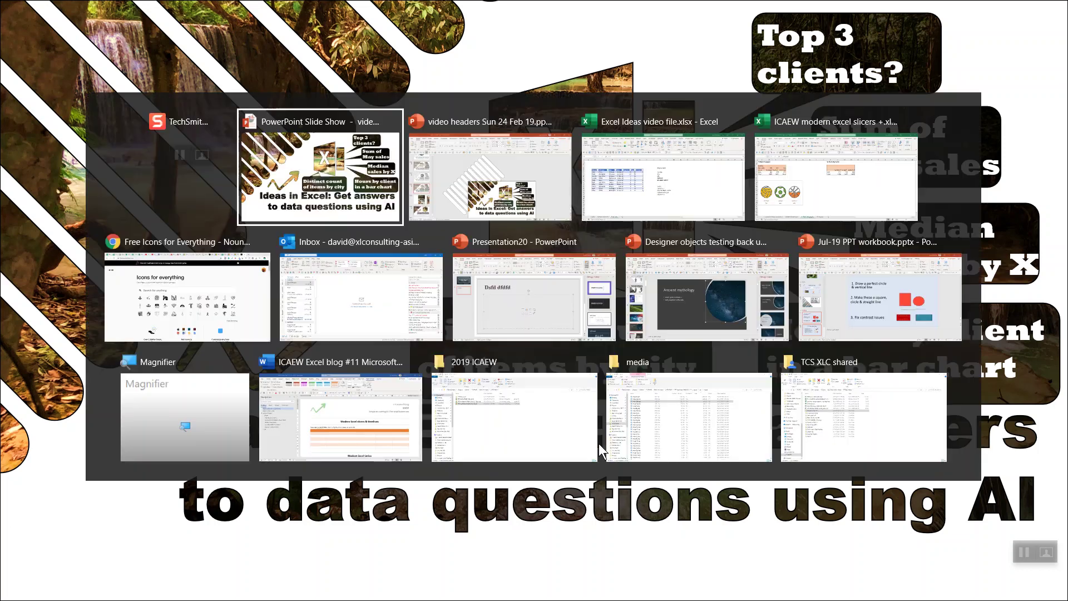
Bring up the Ideas video workbook, point out the City, Date and Children columns, and select the whole table
key(Tab)
key(Tab)
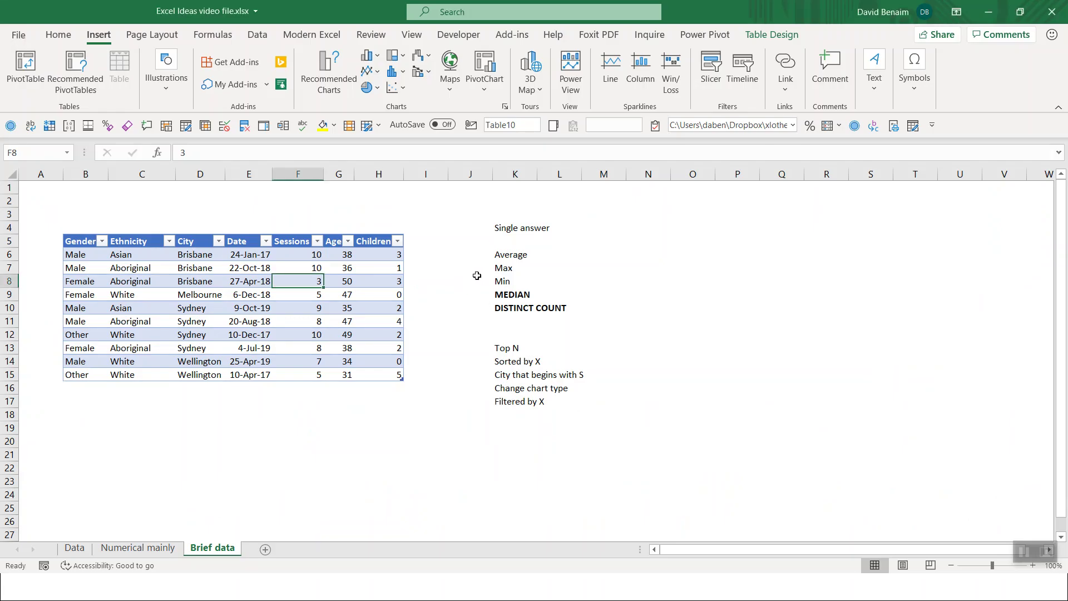
click(477, 277)
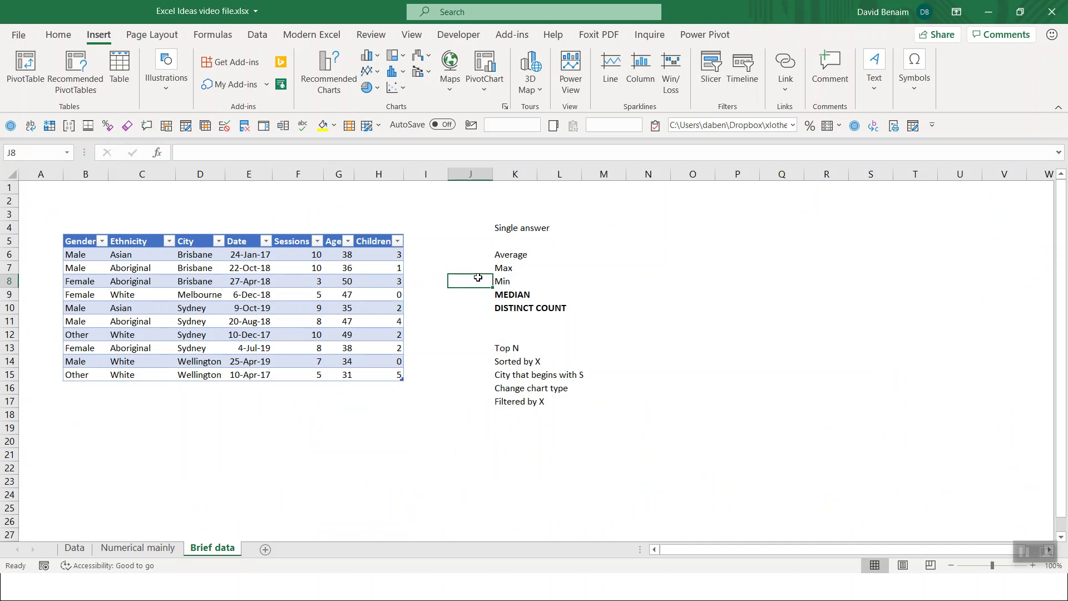
click(253, 258)
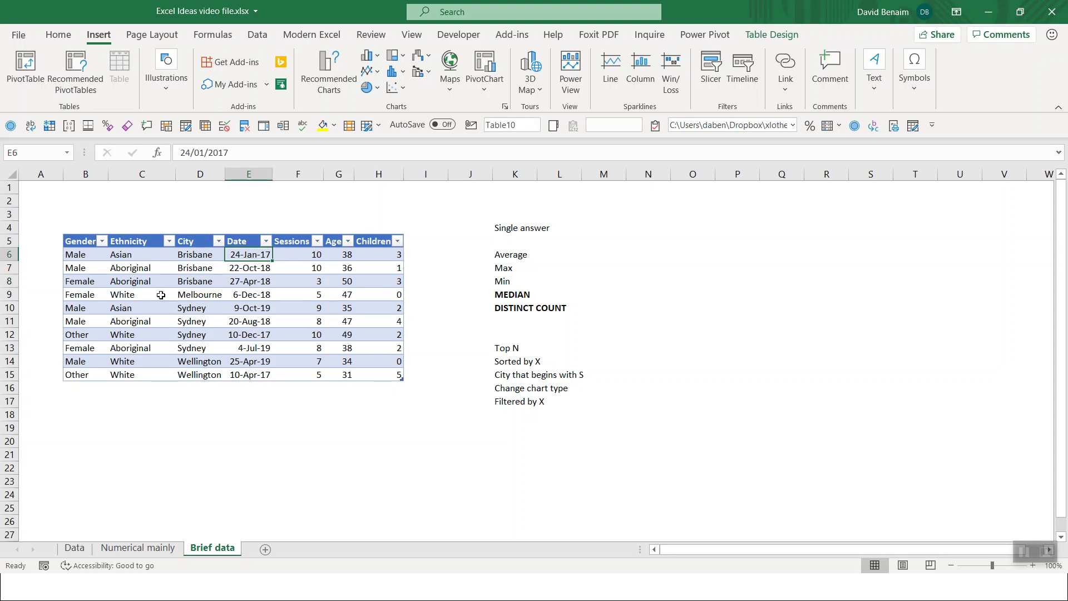
click(186, 310)
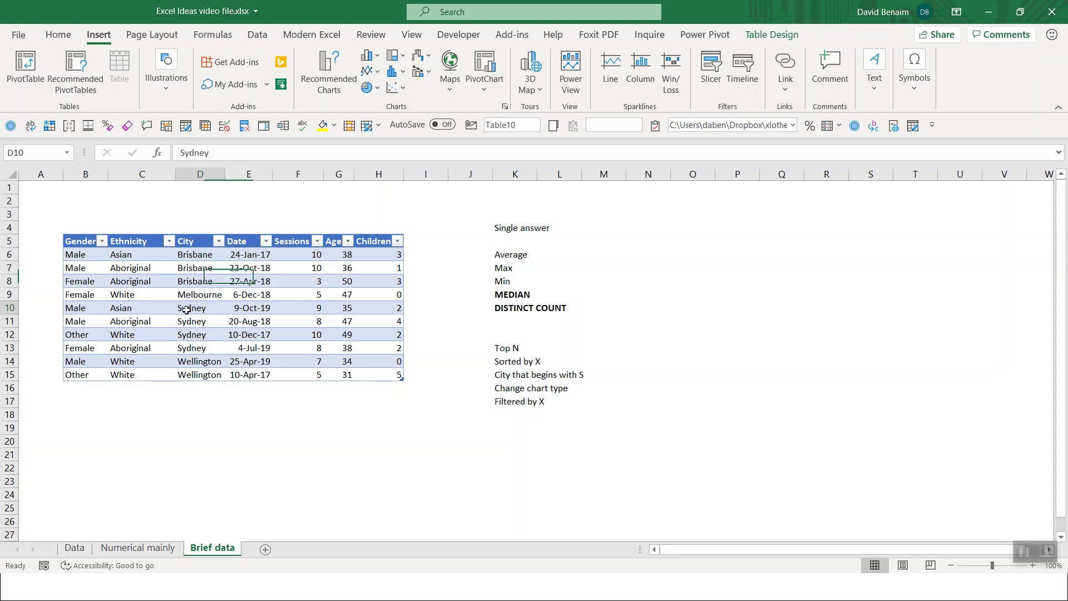
click(189, 244)
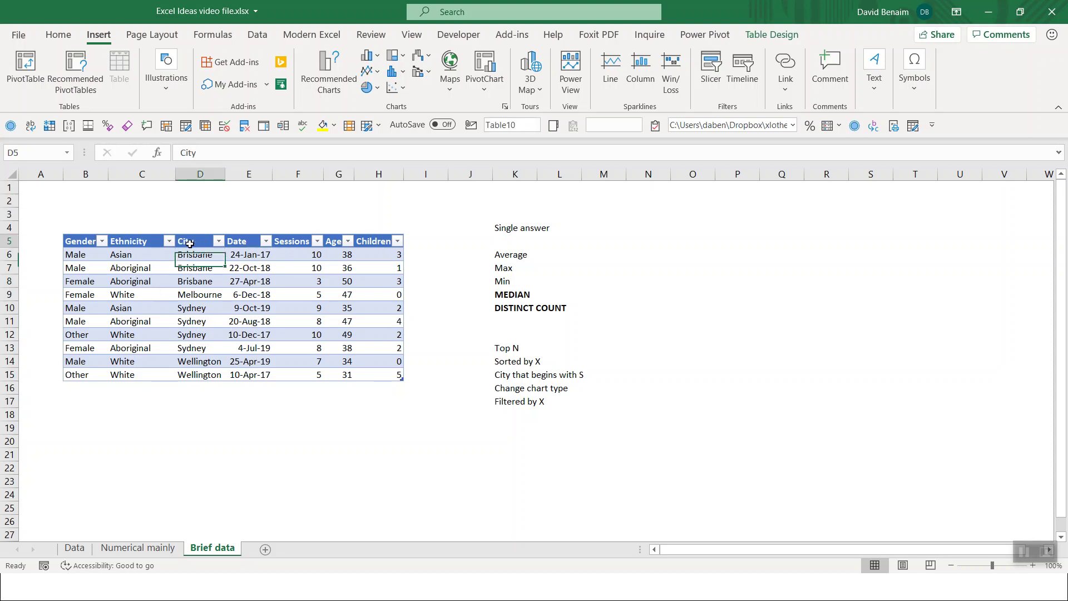
click(371, 243)
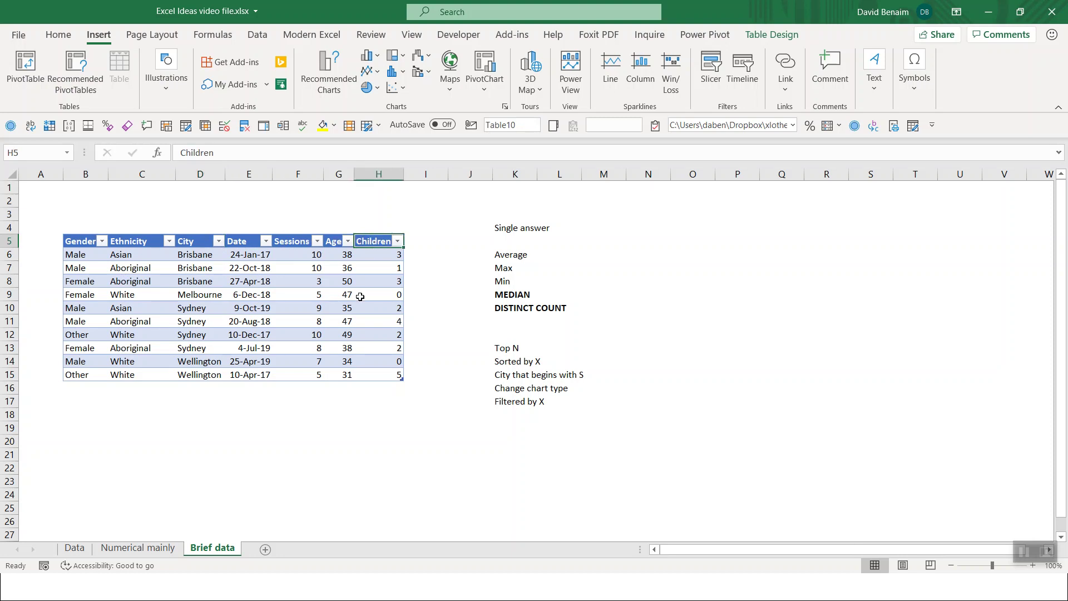
click(240, 284)
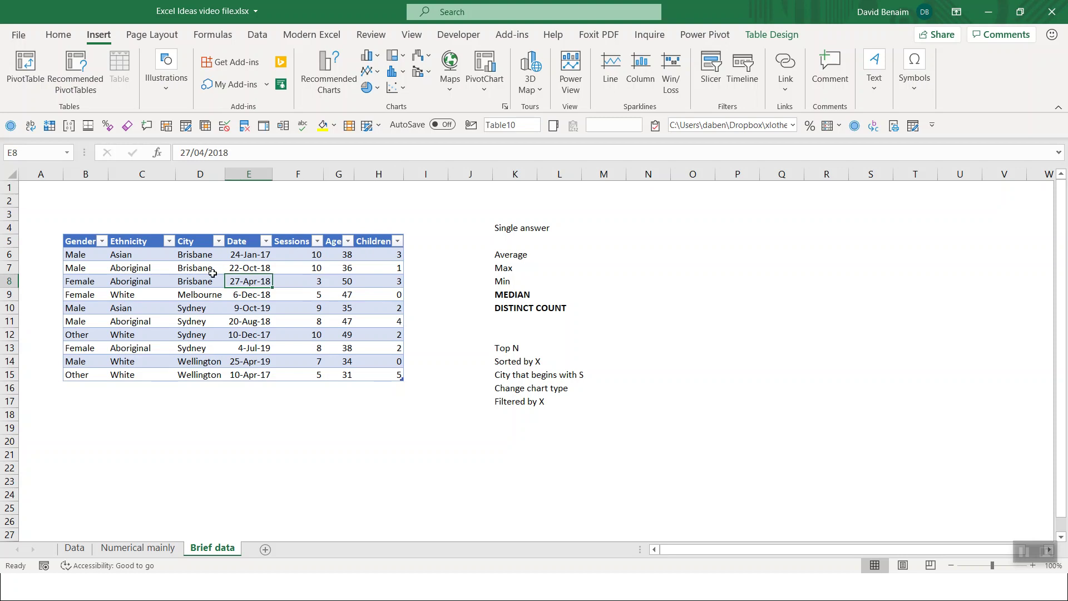
key(ctrl+a)
key(ctrl+a)
Open Home > Ideas for the Brief data table, review the insight cards, and start a question
click(58, 34)
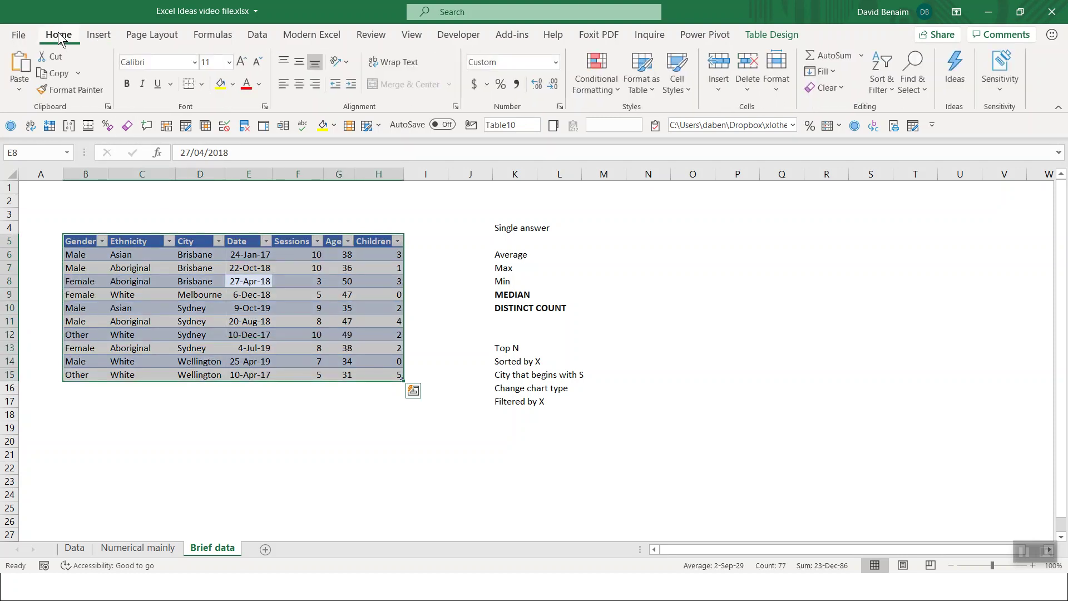
click(955, 73)
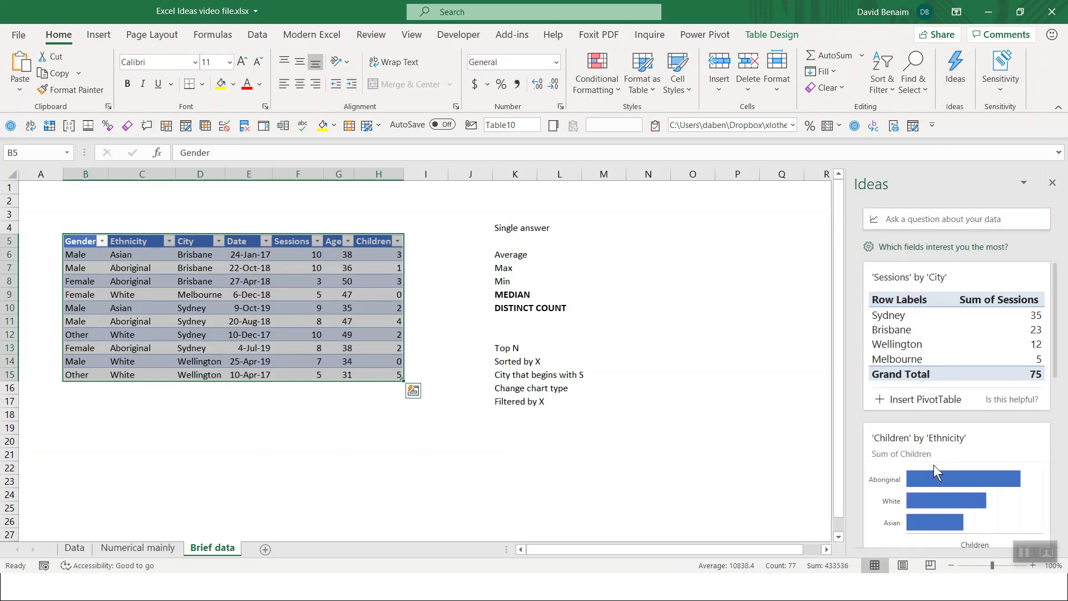
scroll(1006, 343, down, 5)
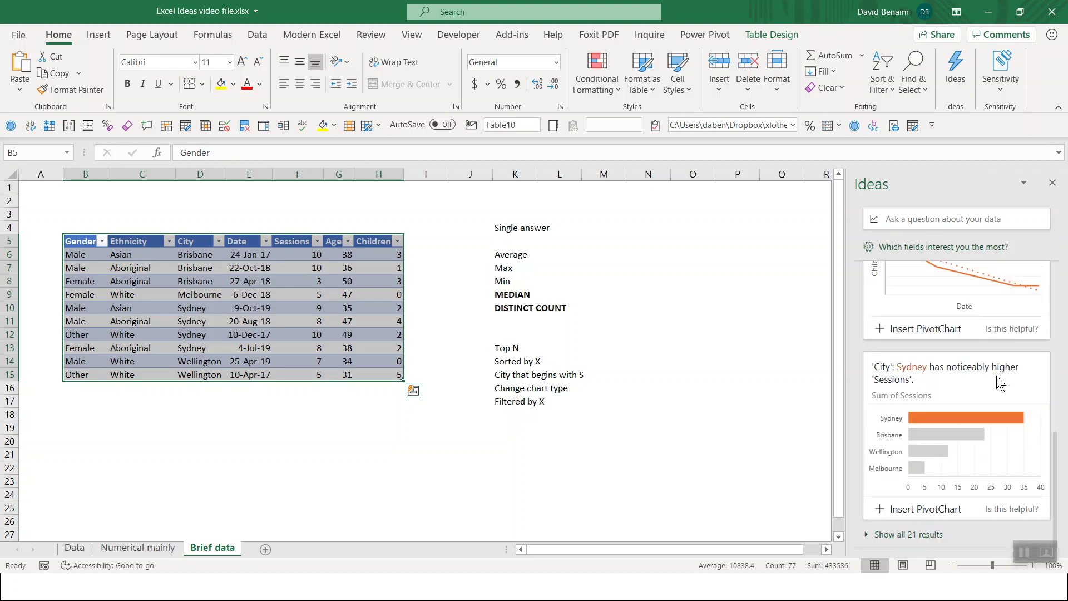
scroll(996, 375, up, 5)
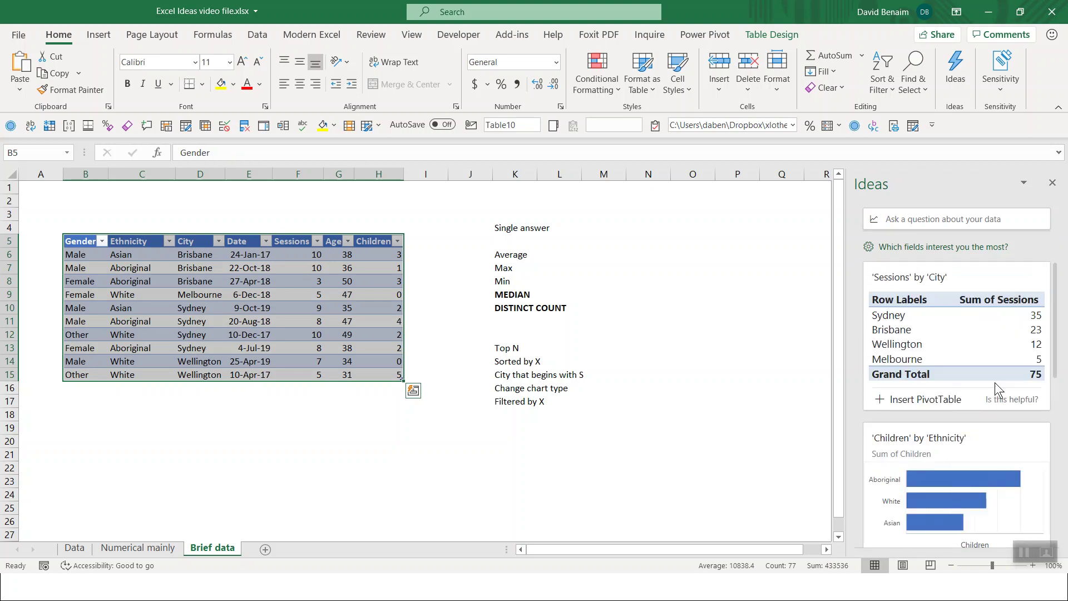
click(893, 220)
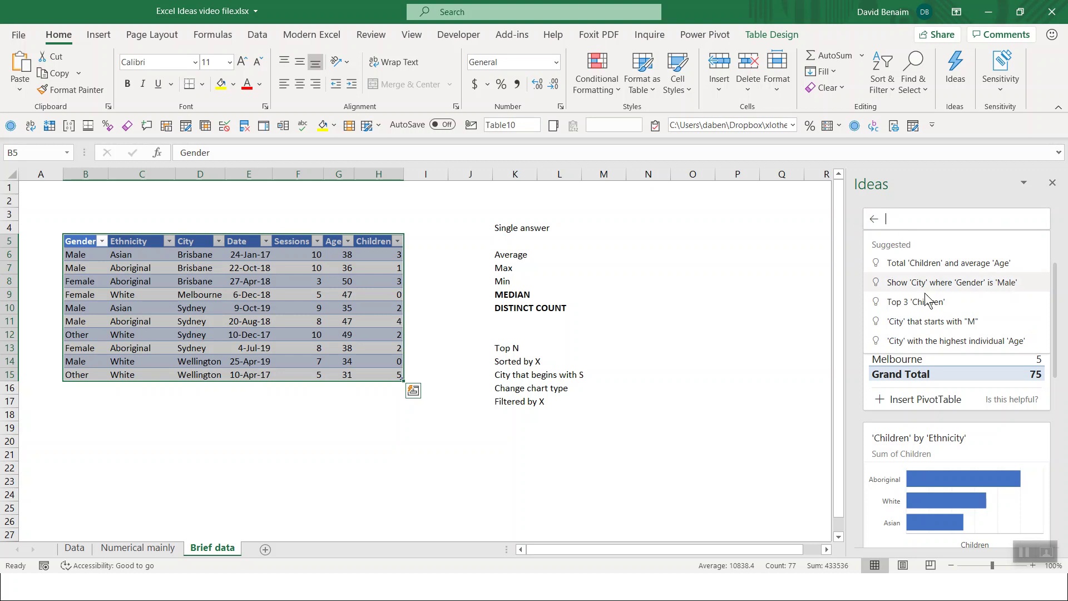
Replace the suggested question with 'count of males' and get the answer 5
click(925, 321)
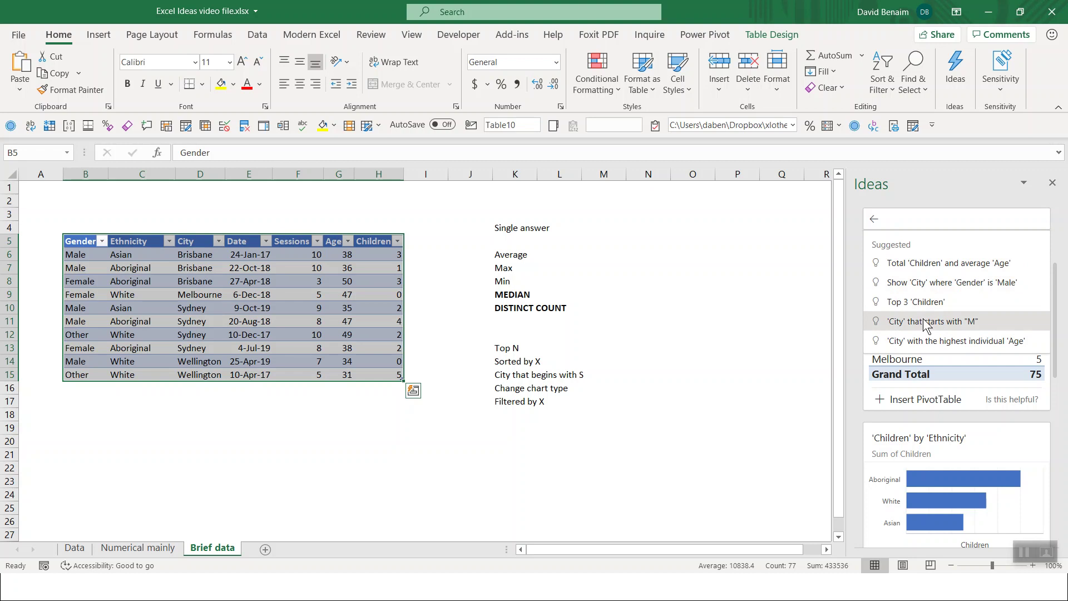
triple_click(940, 215)
key(BackSpace)
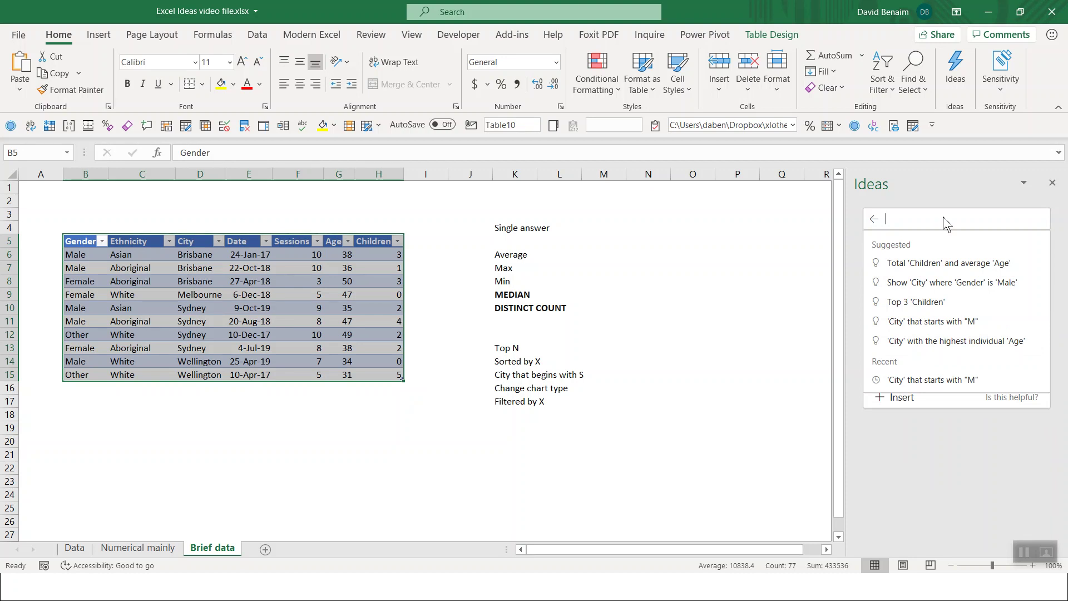
text(count of )
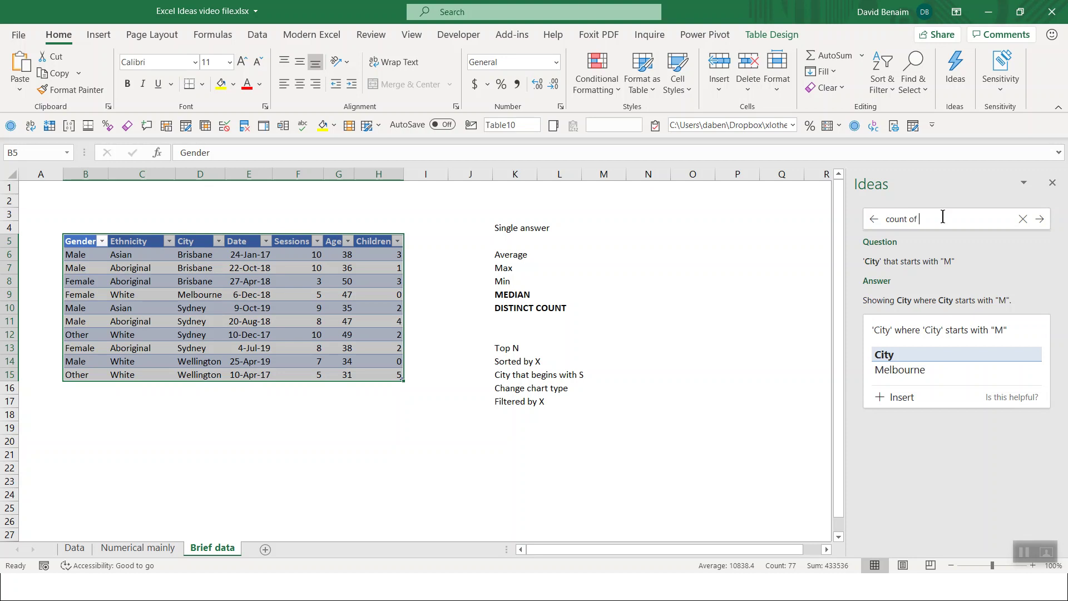
text(males)
key(Return)
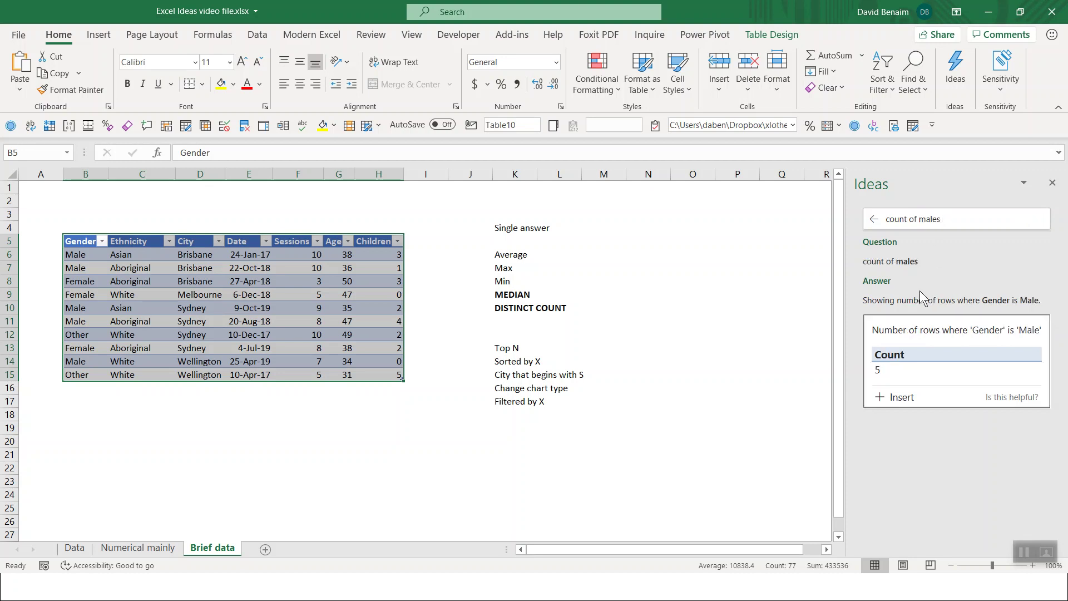
Insert the count answer as a new Idea1 sheet, then return to Brief data
click(879, 398)
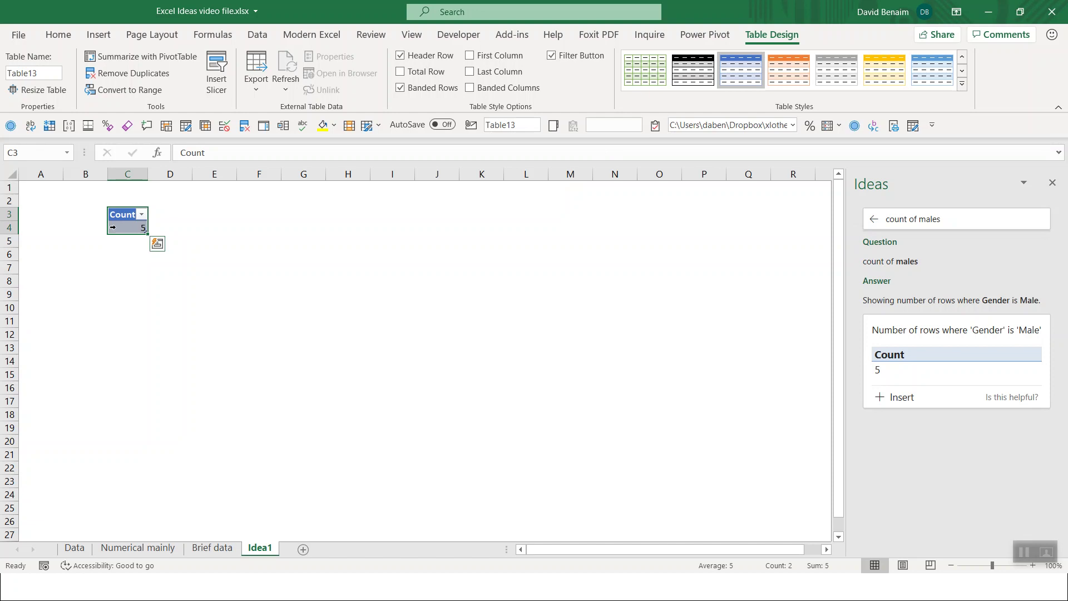
click(118, 228)
click(126, 215)
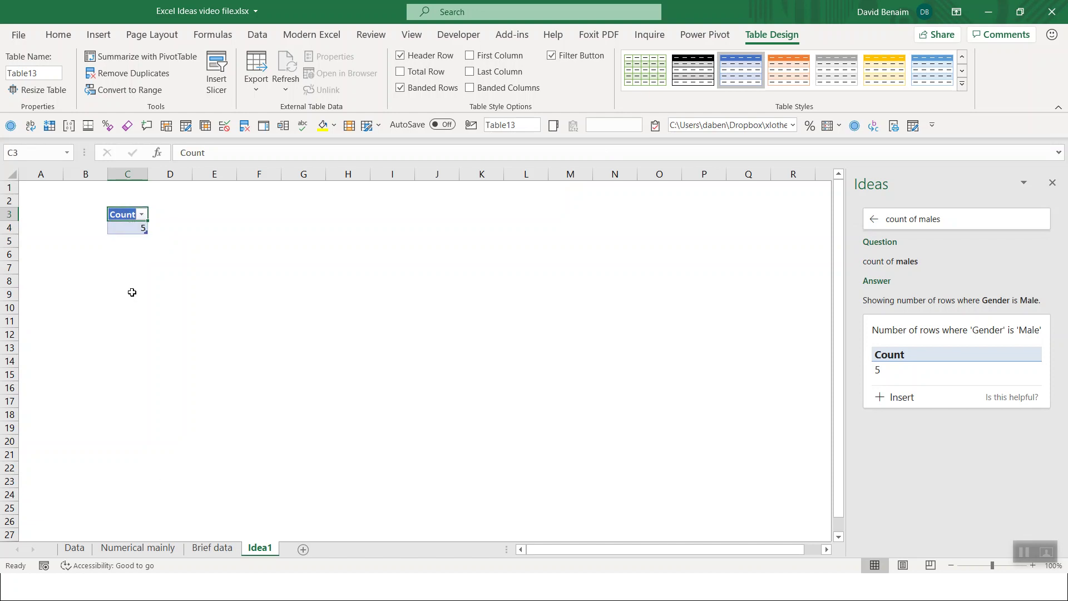
click(216, 548)
click(281, 281)
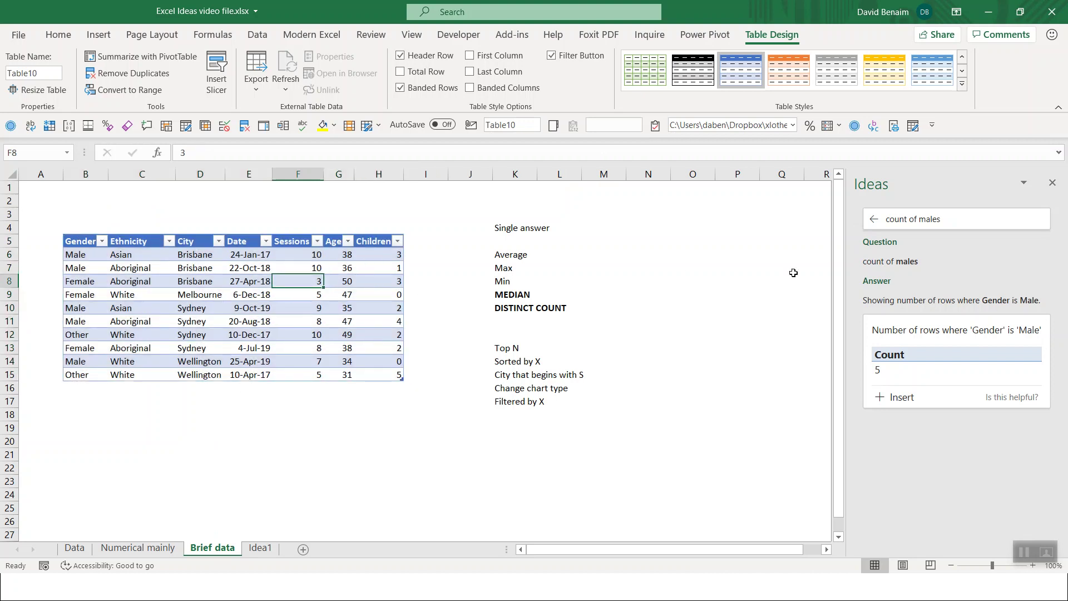
Ask Ideas 'sum of sessions by gender sorted by average age' and insert that answer
click(873, 223)
click(923, 221)
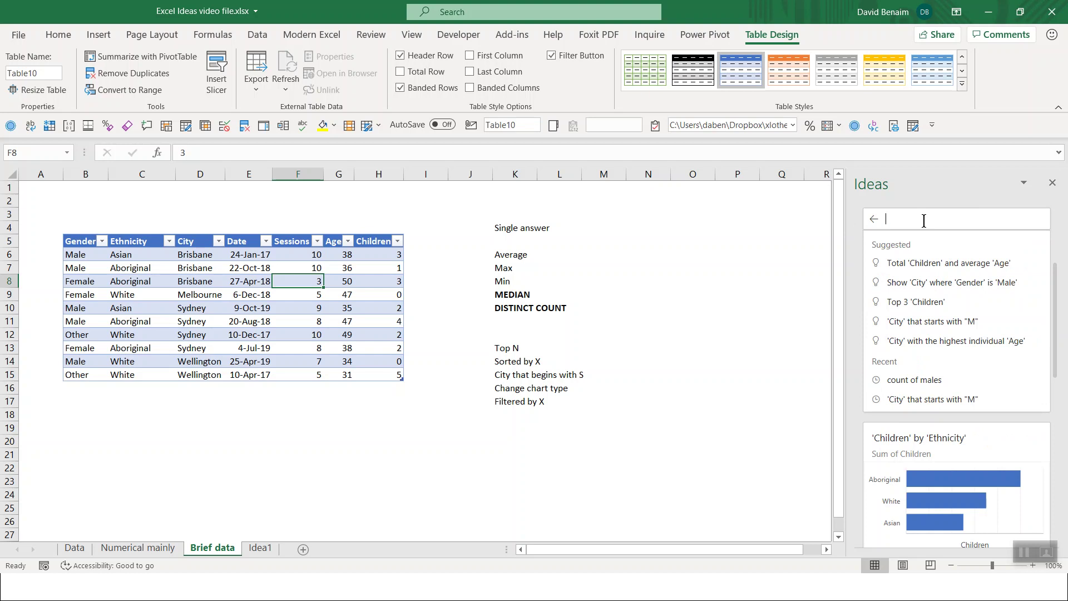
text(sum of sess)
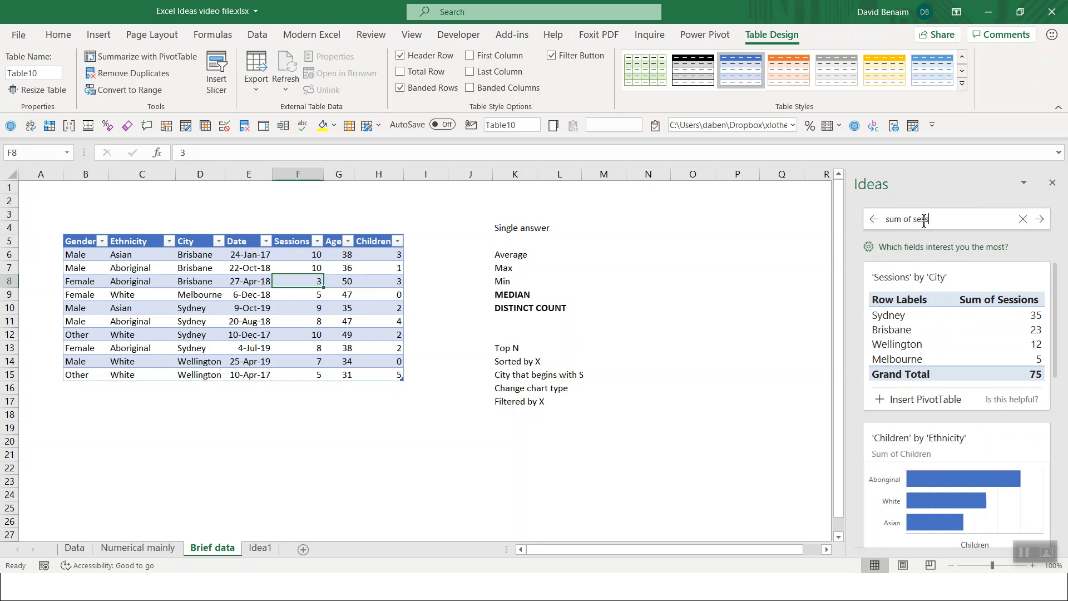
text(ions by gender)
key(Return)
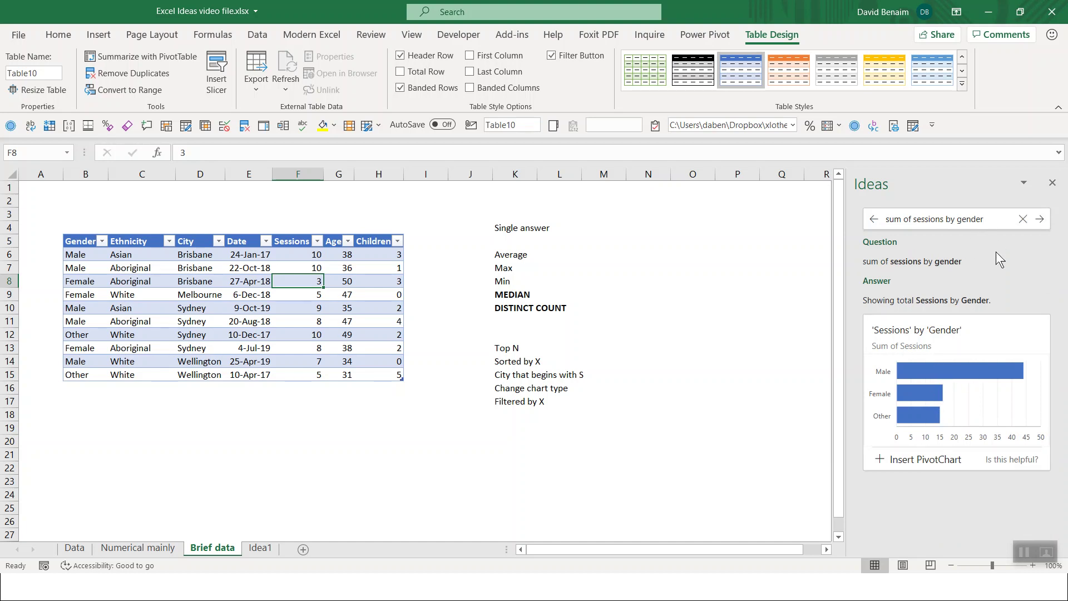
text(so)
text(rted by)
text( average a)
text(ge)
key(Return)
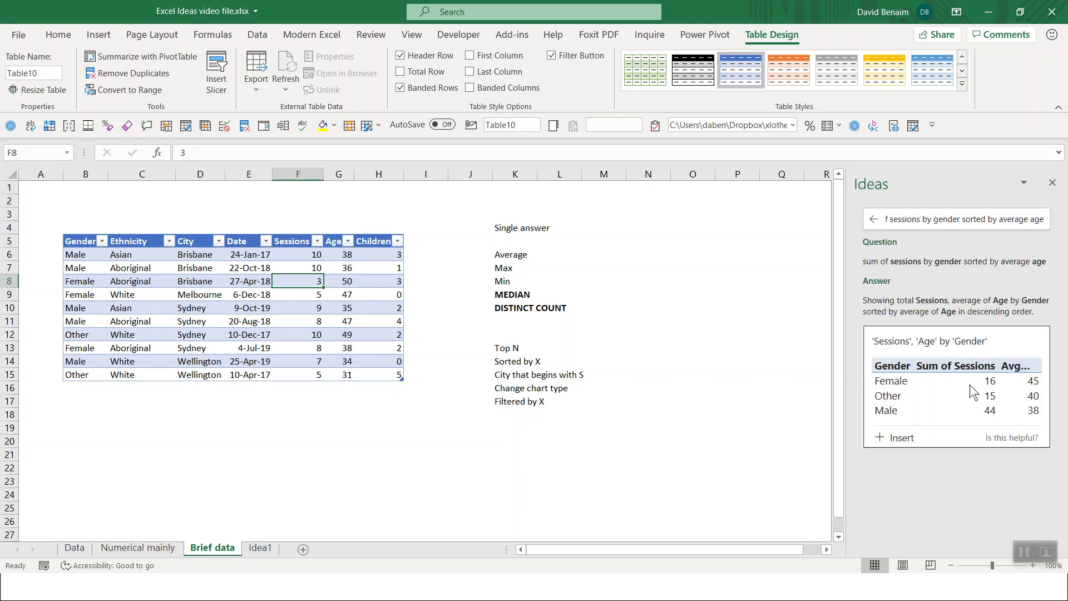
click(901, 442)
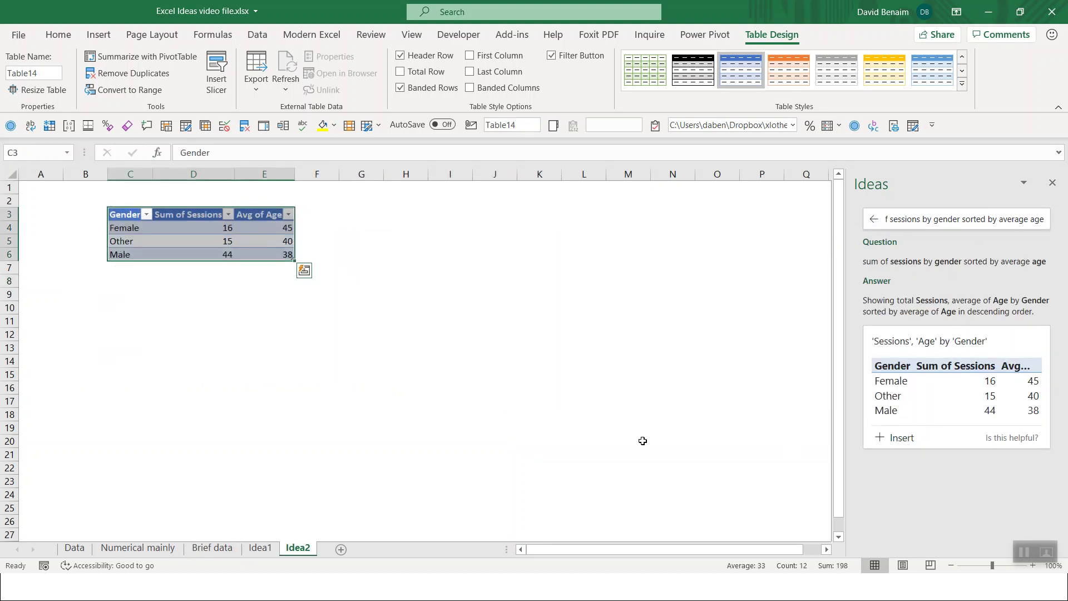
Trim the question back to 'sum of sessions by gender' and insert its PivotChart as sheet Idea3
click(194, 229)
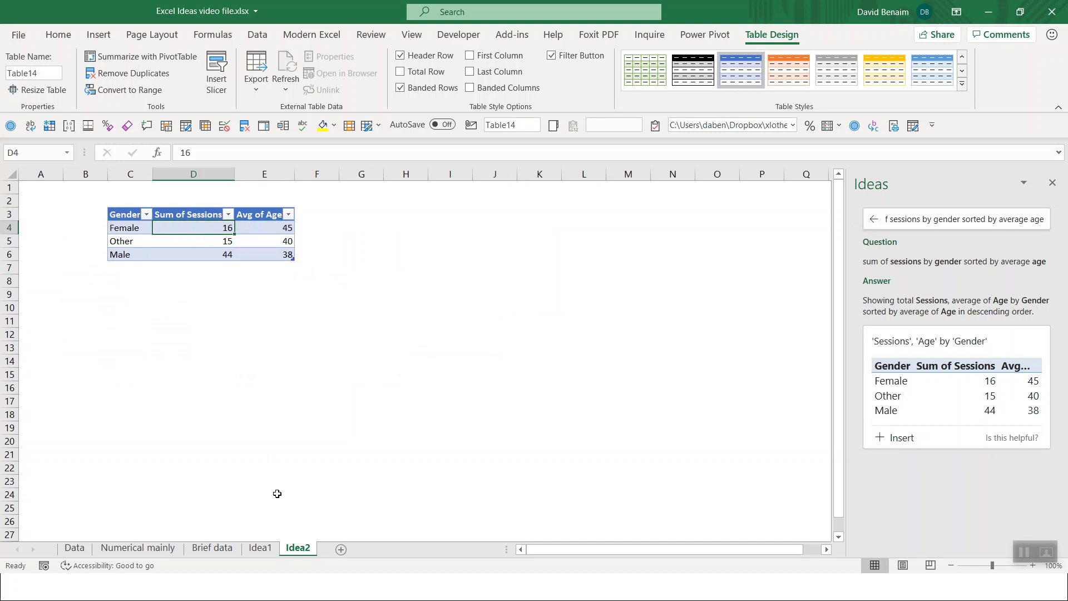
click(259, 548)
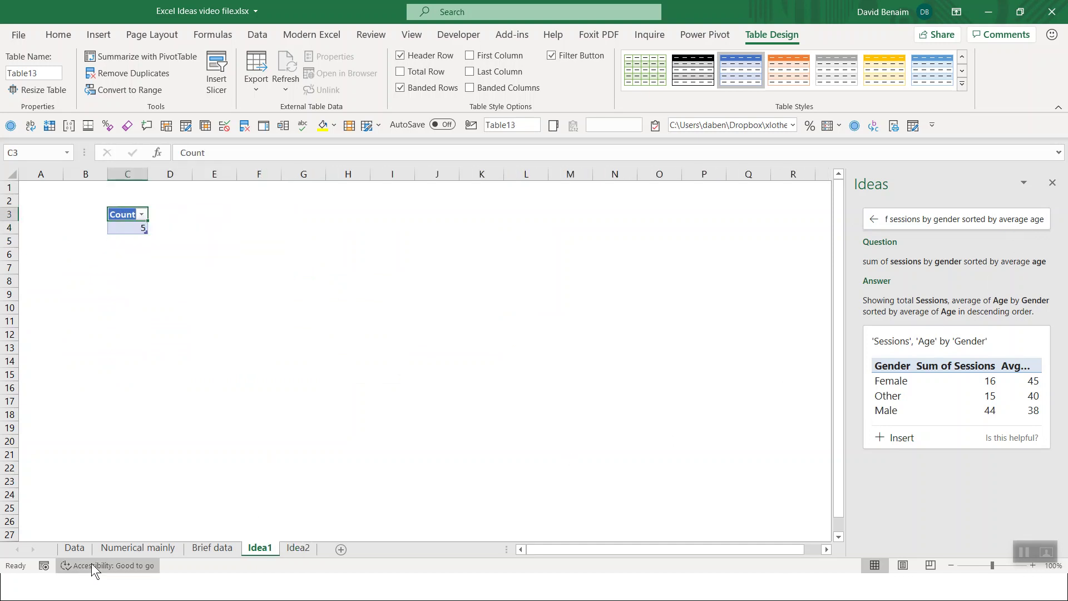
click(988, 218)
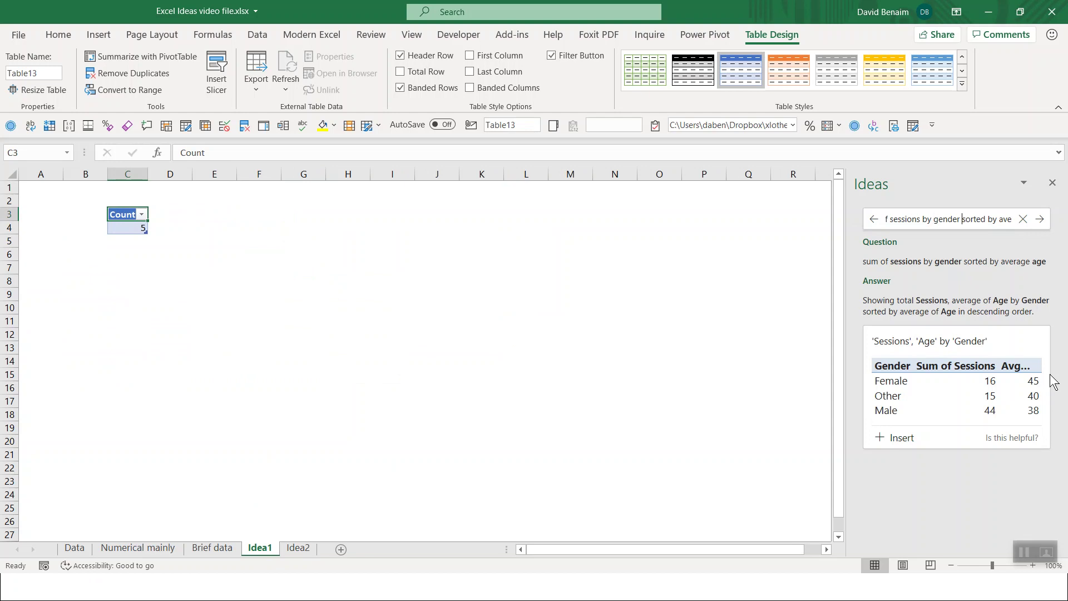
key(shift+End)
key(Delete)
key(Return)
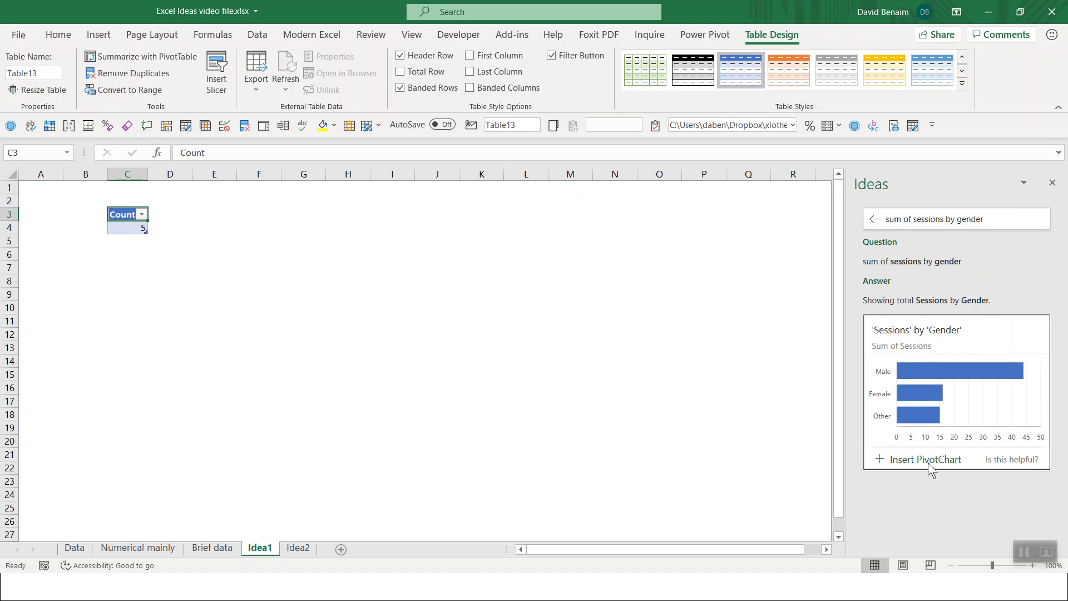
click(925, 459)
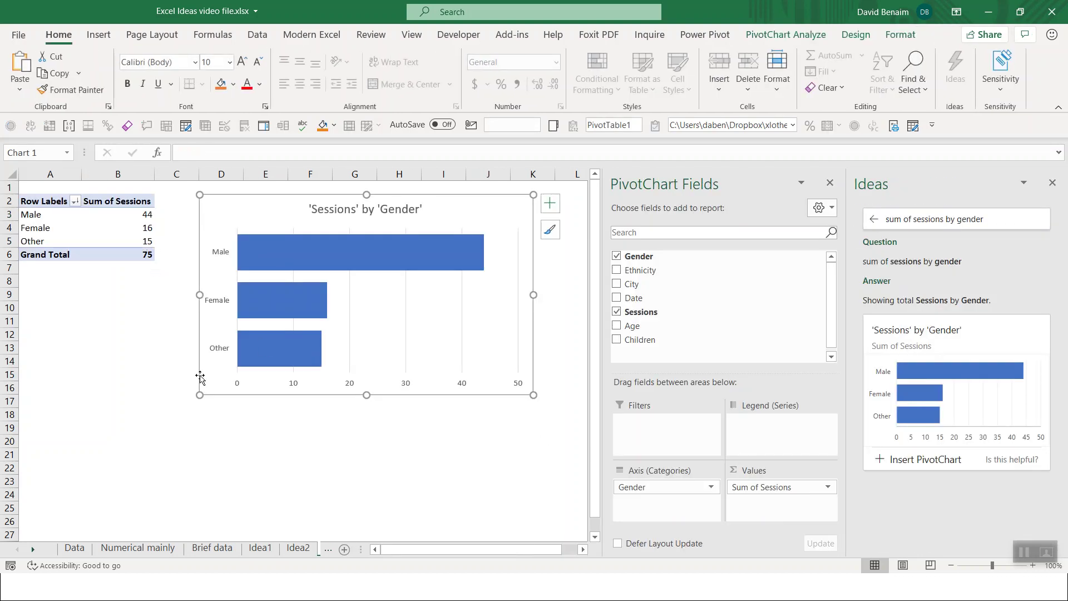
click(203, 548)
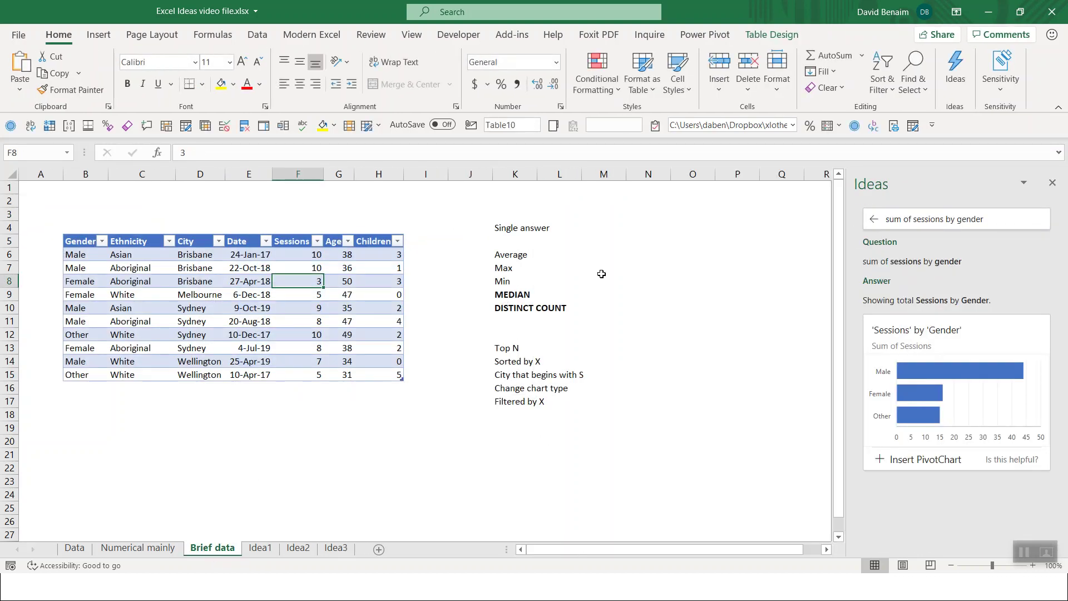
Append 'in pie chart' to the sessions-by-gender question
double_click(926, 220)
key(End)
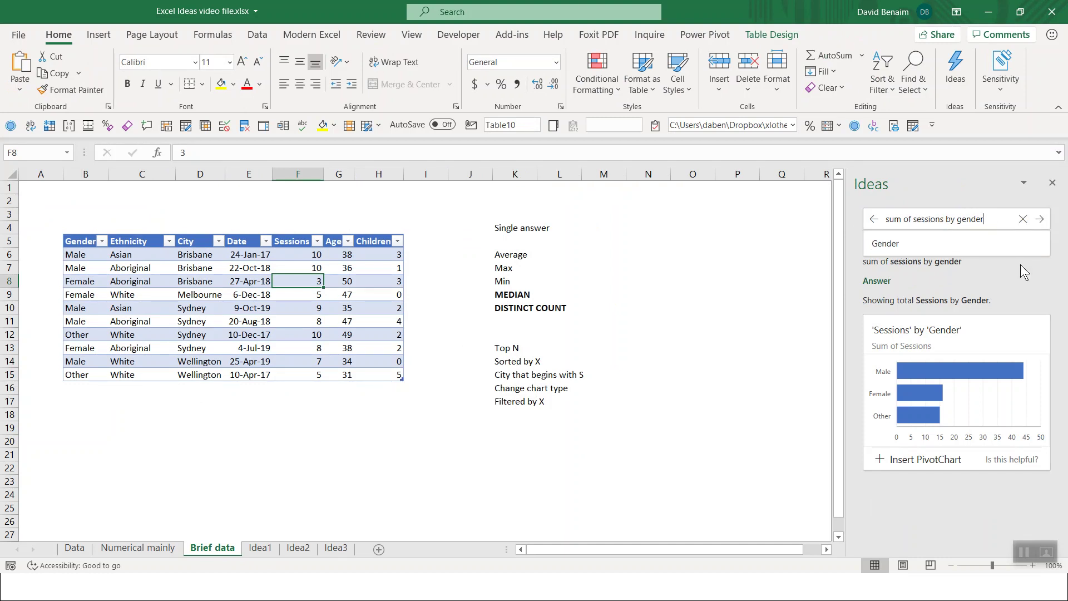
text(in pie chart)
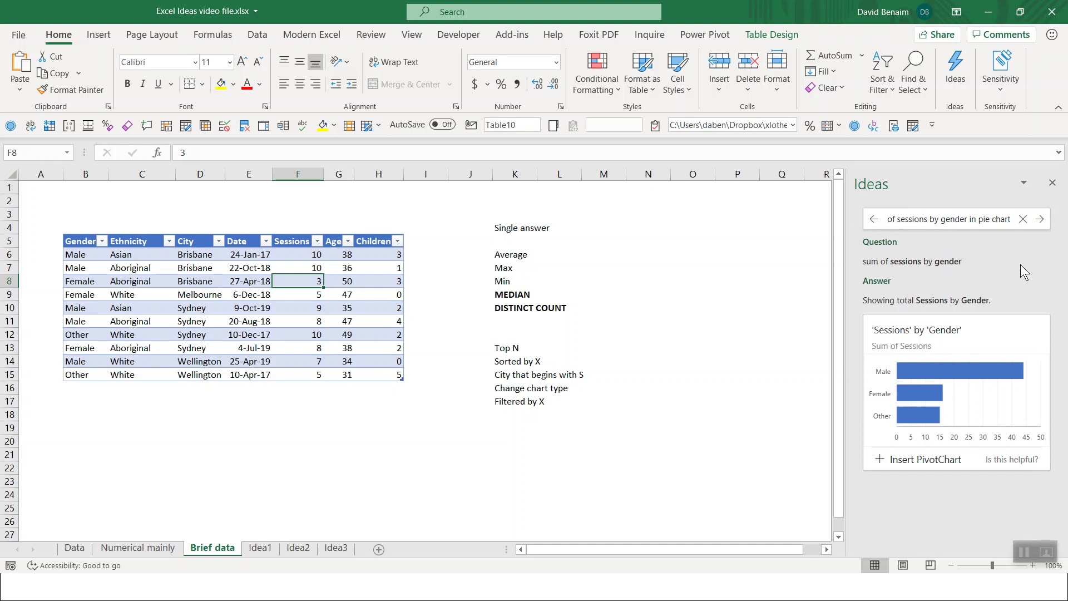
key(Return)
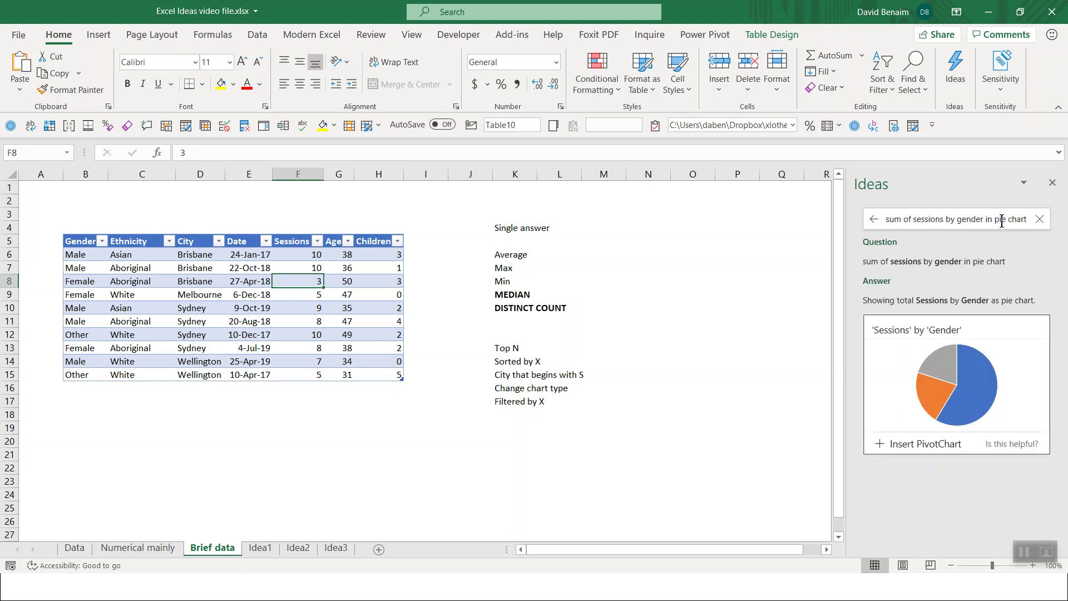
Change 'pie' to 'line' so sessions by gender appear as a line chart
double_click(1001, 219)
text(line)
key(Return)
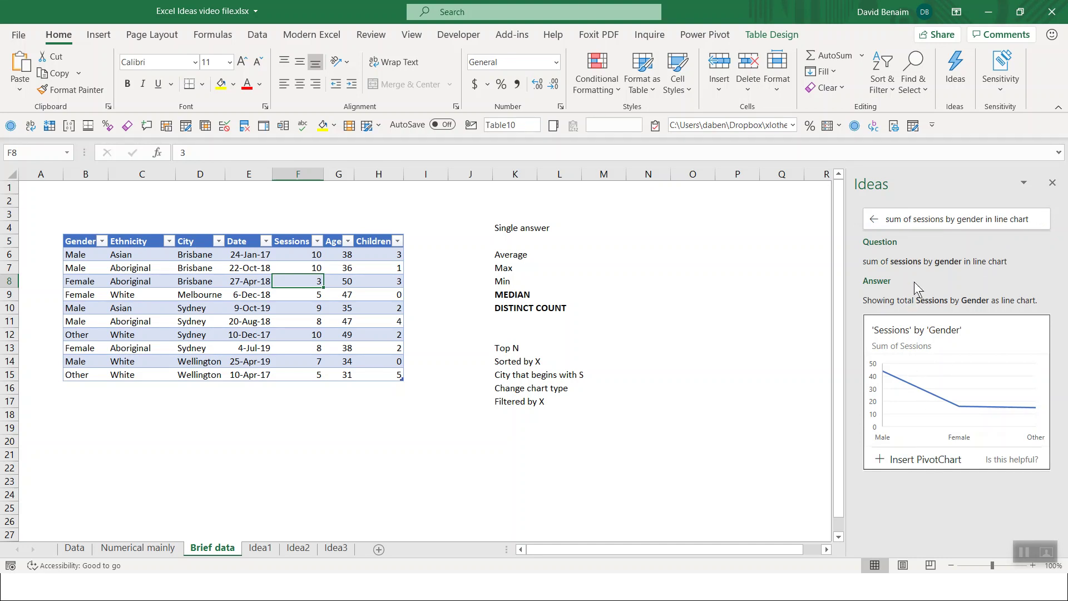
triple_click(938, 219)
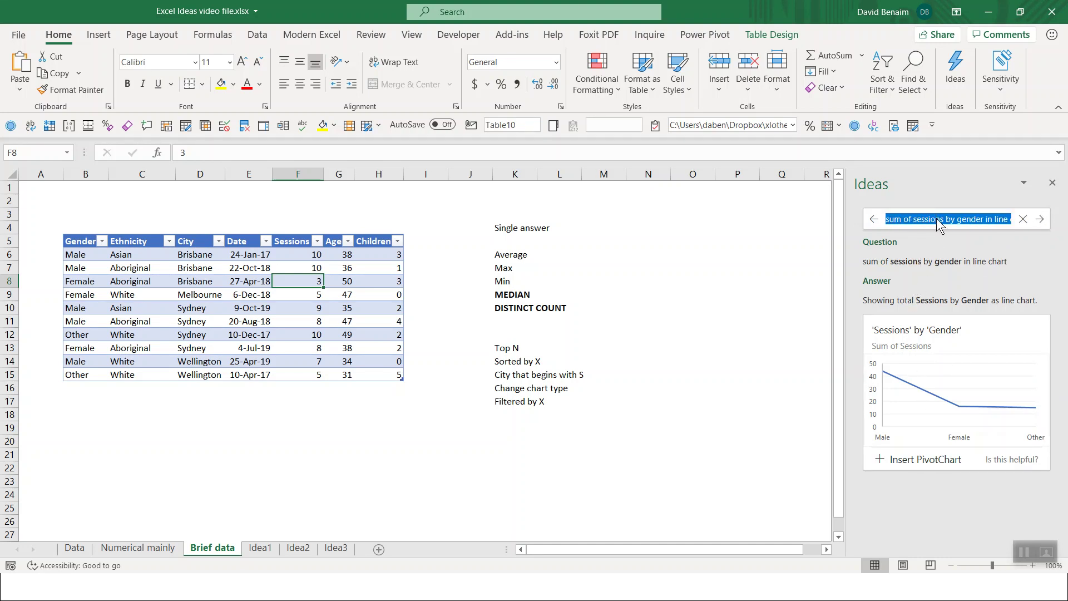
Restrict the sessions-by-gender question to Brisbane by adding 'for brisbane'
key(End)
text(fo)
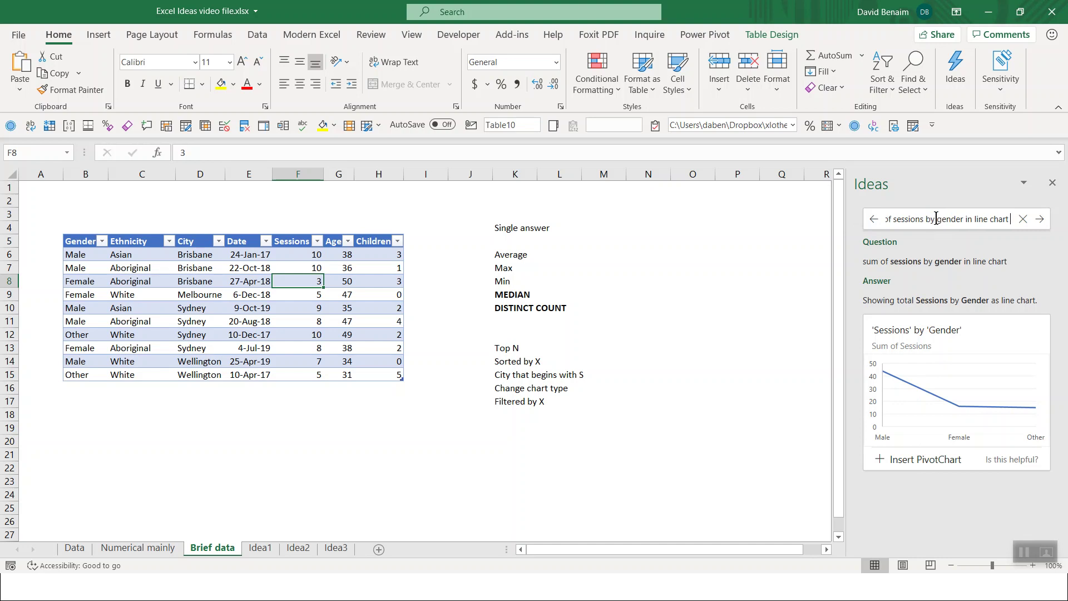
text(r)
text( brisbane)
key(Return)
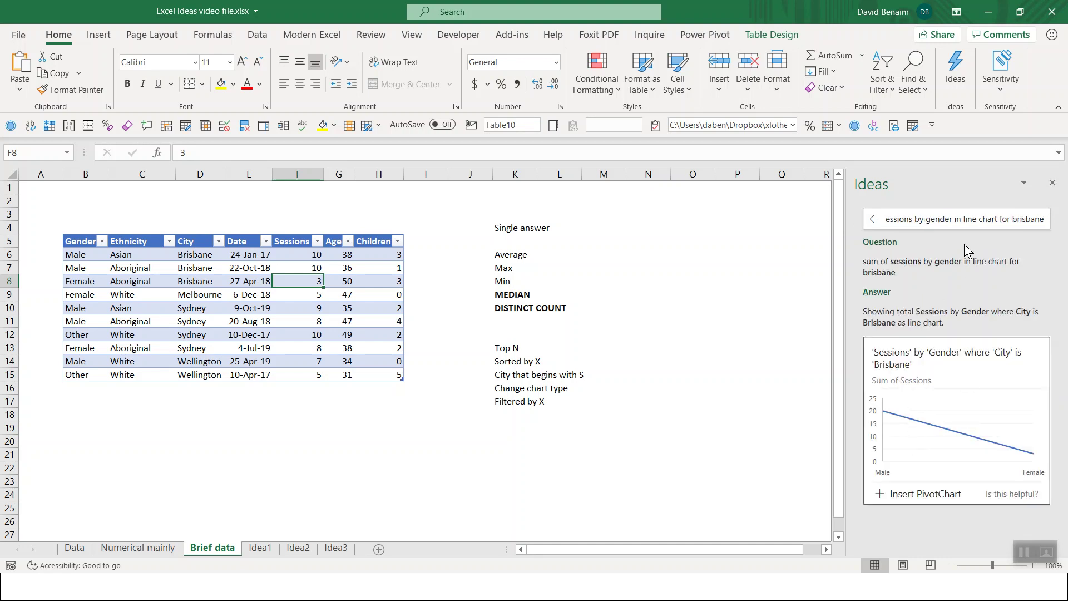
Swap 'line' for 'pie' to get the Brisbane sessions-by-gender pie chart
double_click(971, 219)
text(pie)
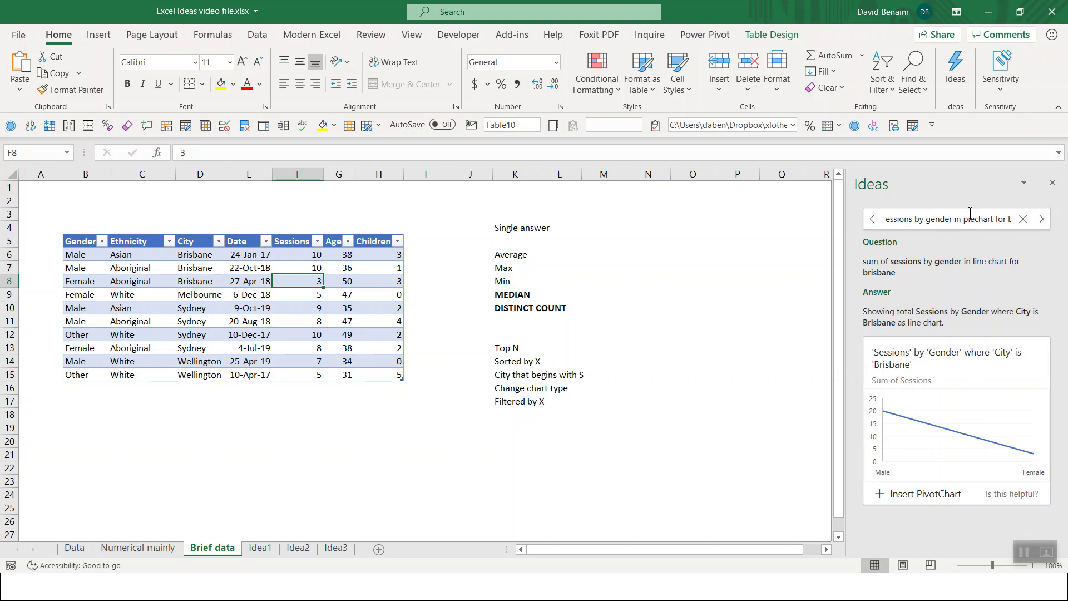
key(Return)
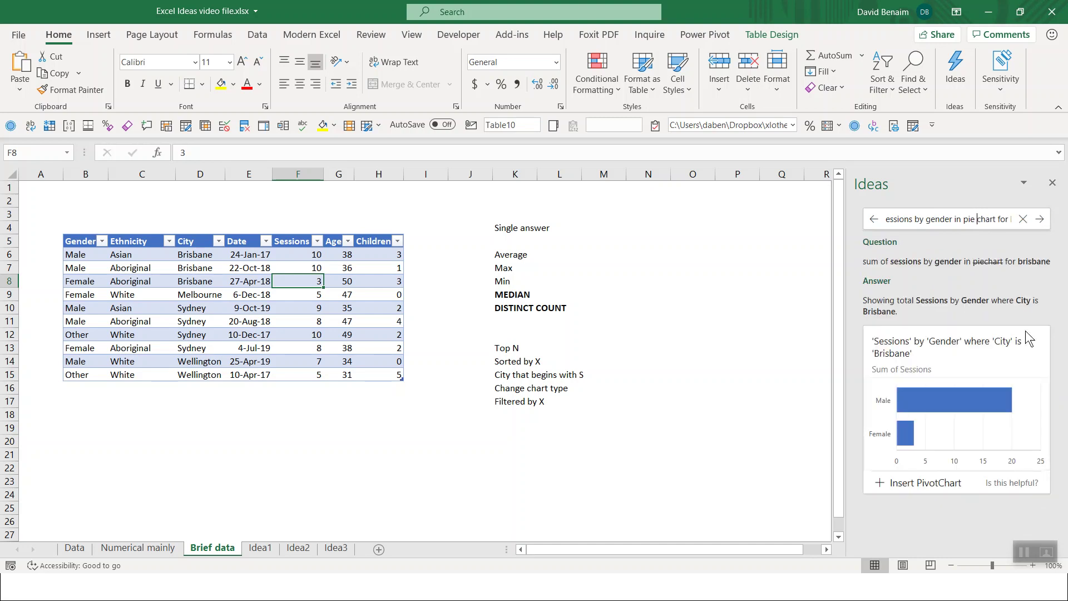
key(Return)
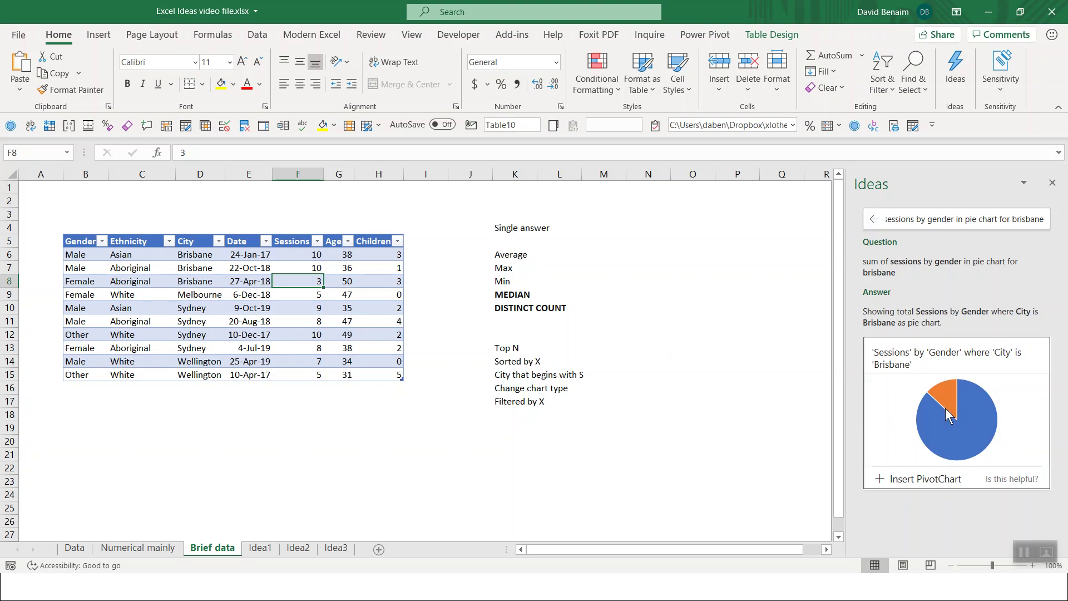
click(966, 216)
Ask 'top 2 cities by children' (Sydney 10, Brisbane 7), then clear the question box
key(BackSpace)
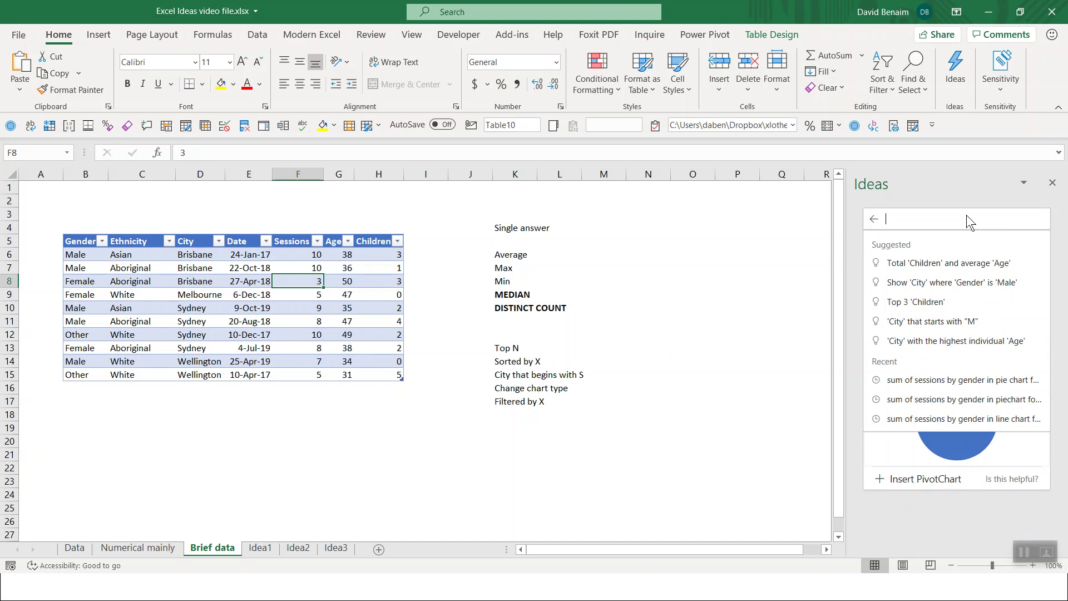
text(top 2)
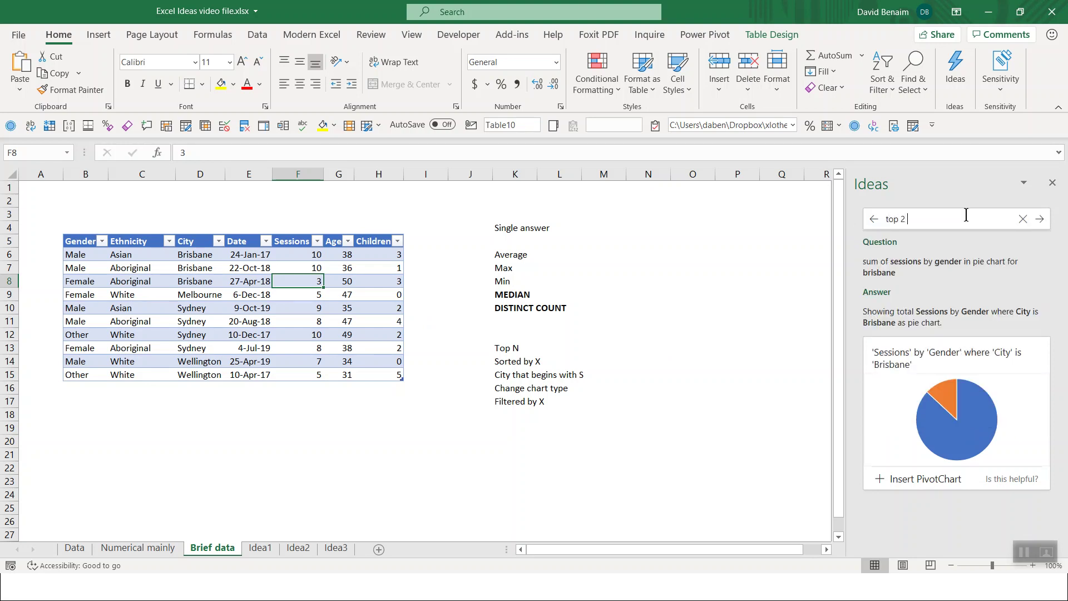
text( cities by chi)
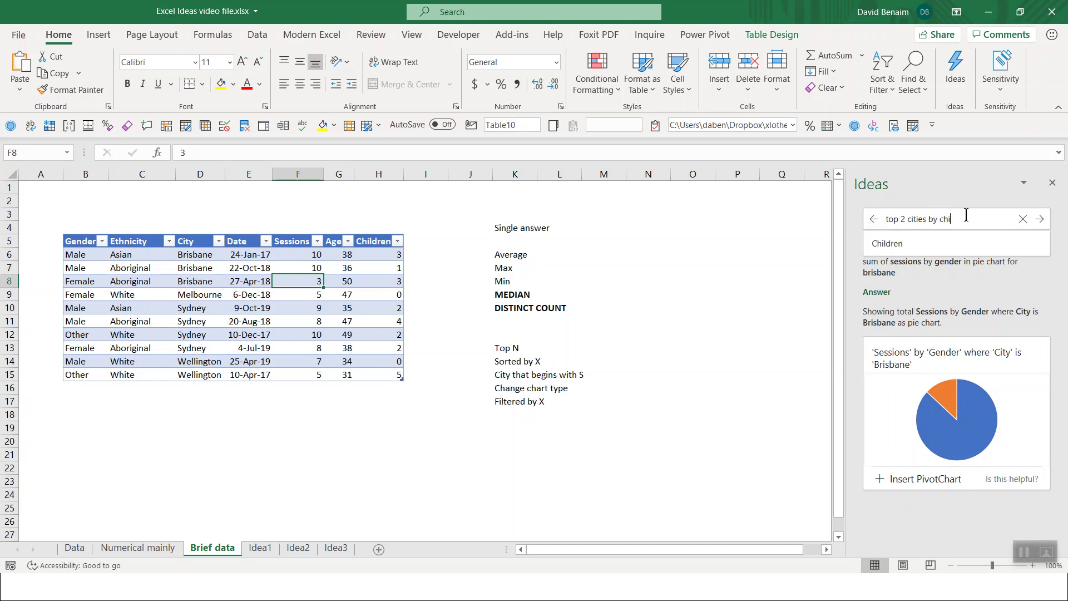
text(ldren)
key(Return)
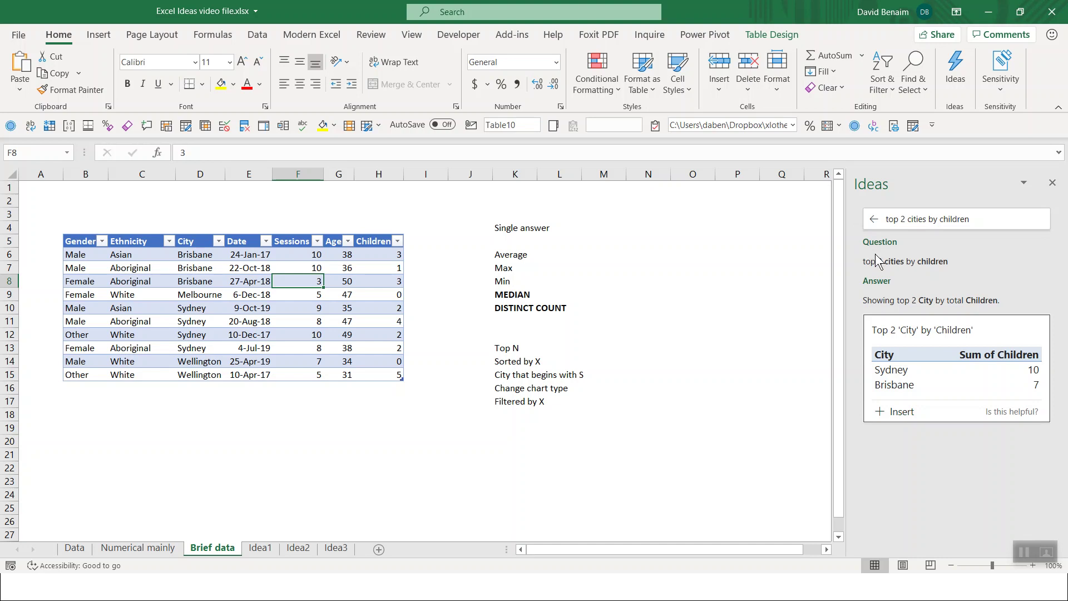
triple_click(956, 219)
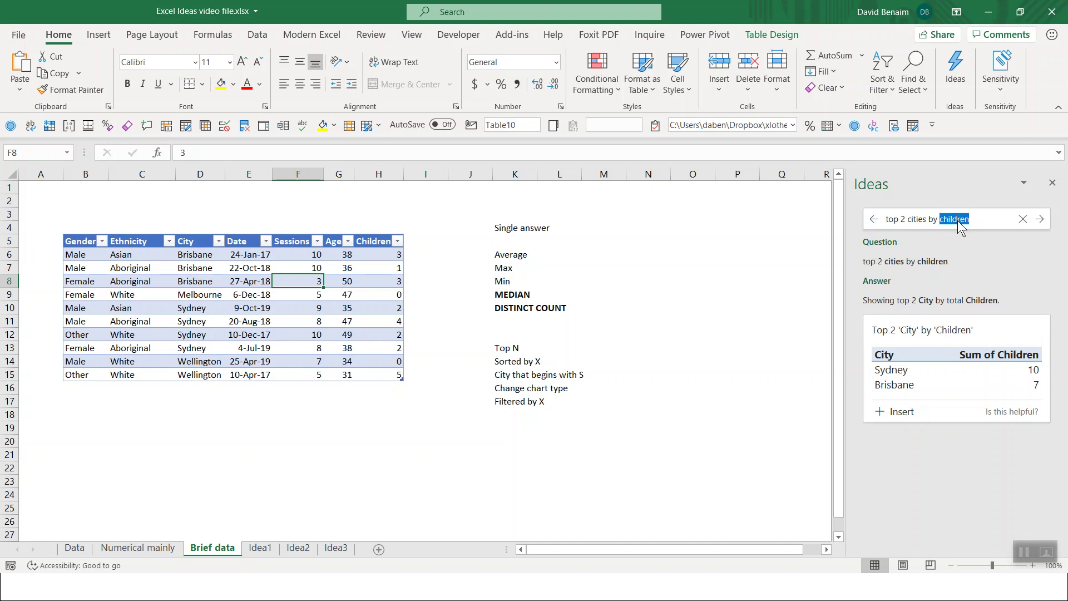
key(BackSpace)
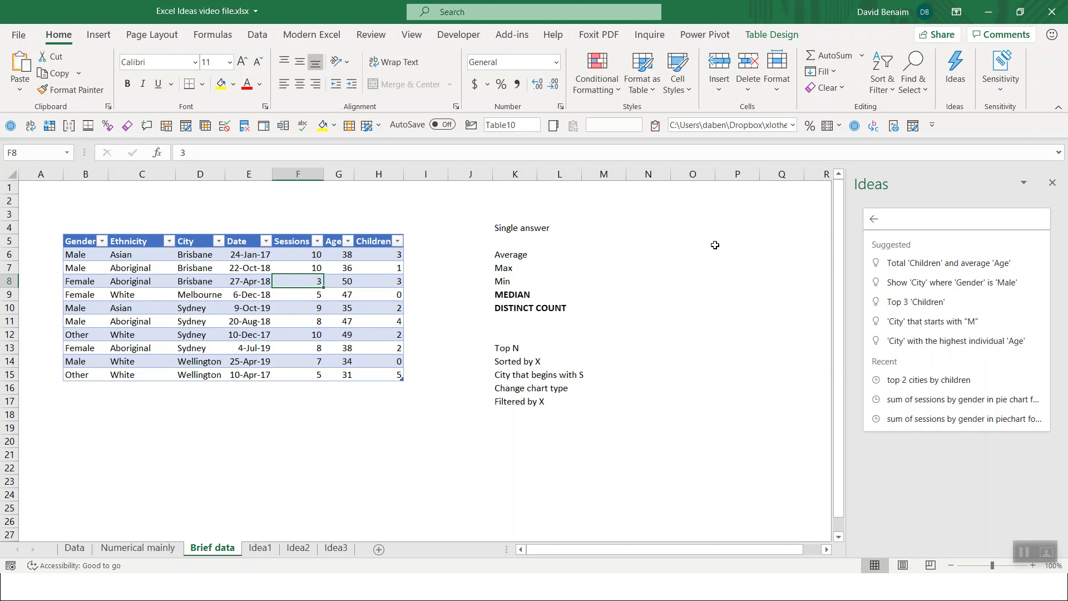
Ask Ideas for 'median age by city', fixing the 'ge' typo
text(me)
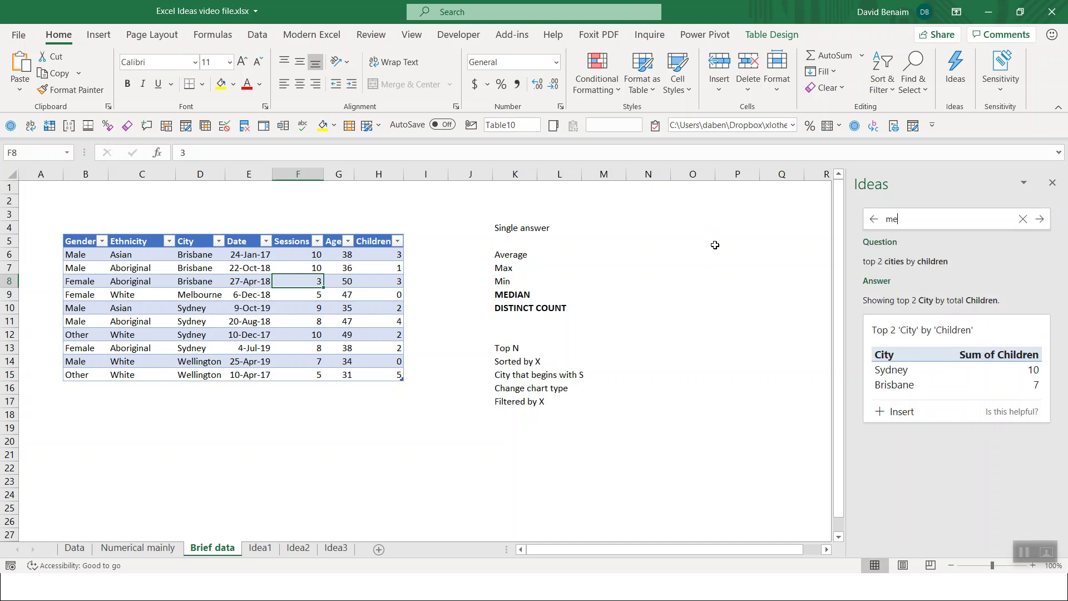
text(dian ge by city)
key(Return)
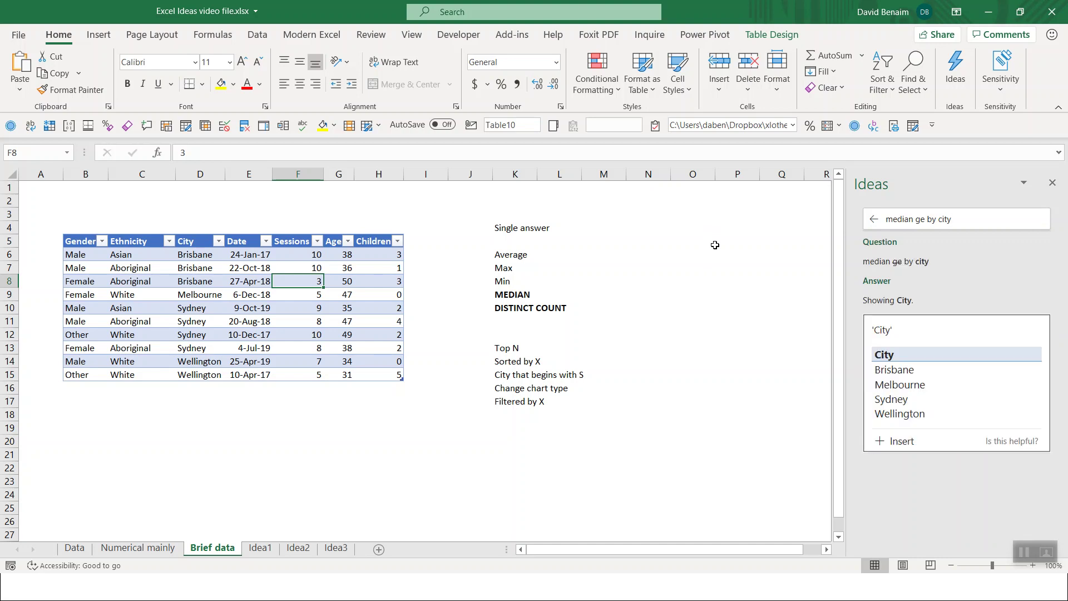
click(915, 219)
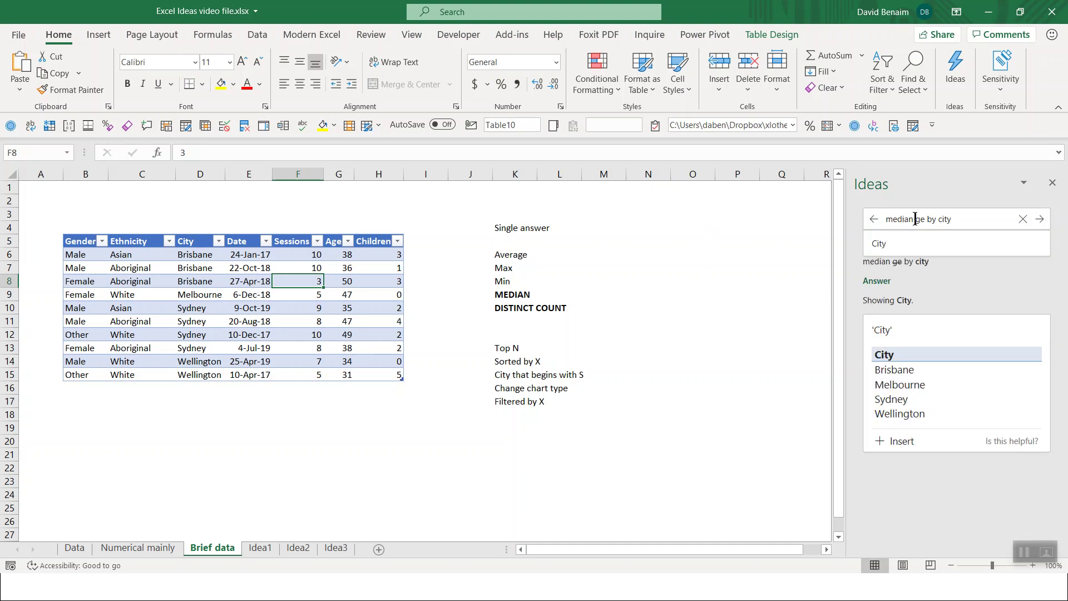
text(a)
key(Return)
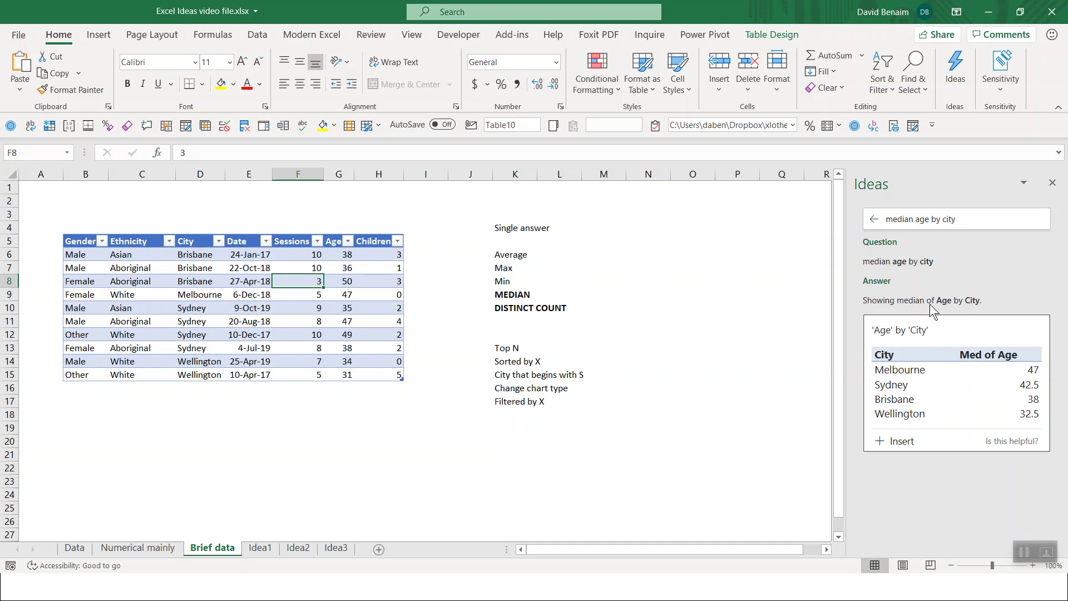
Insert the median age table as sheet Idea4, check Brisbane and Wellington values, then return to Brief data
click(893, 441)
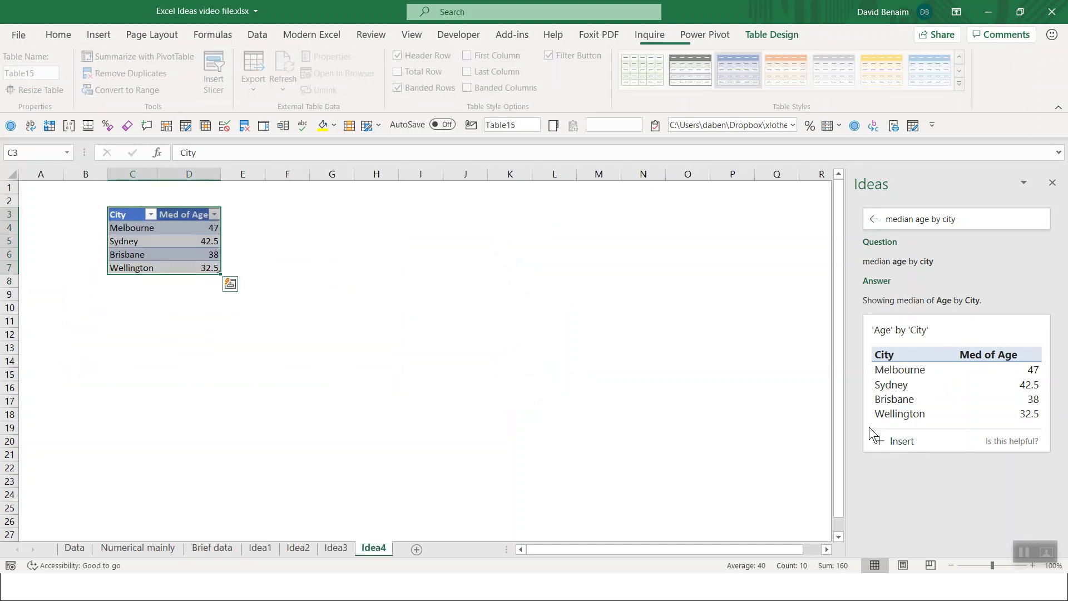
click(197, 230)
click(197, 252)
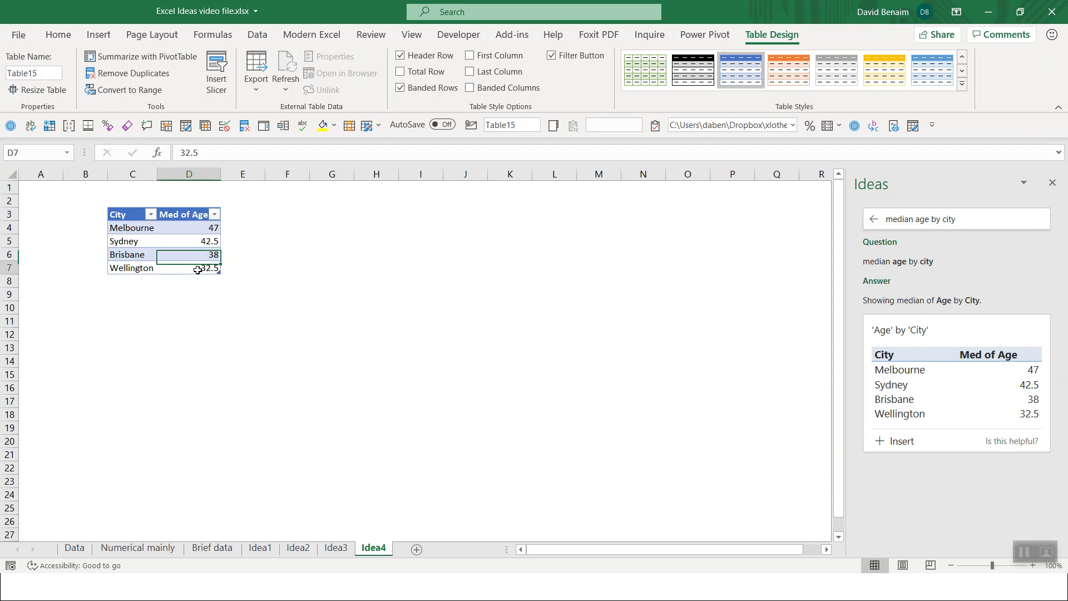
click(200, 268)
click(209, 253)
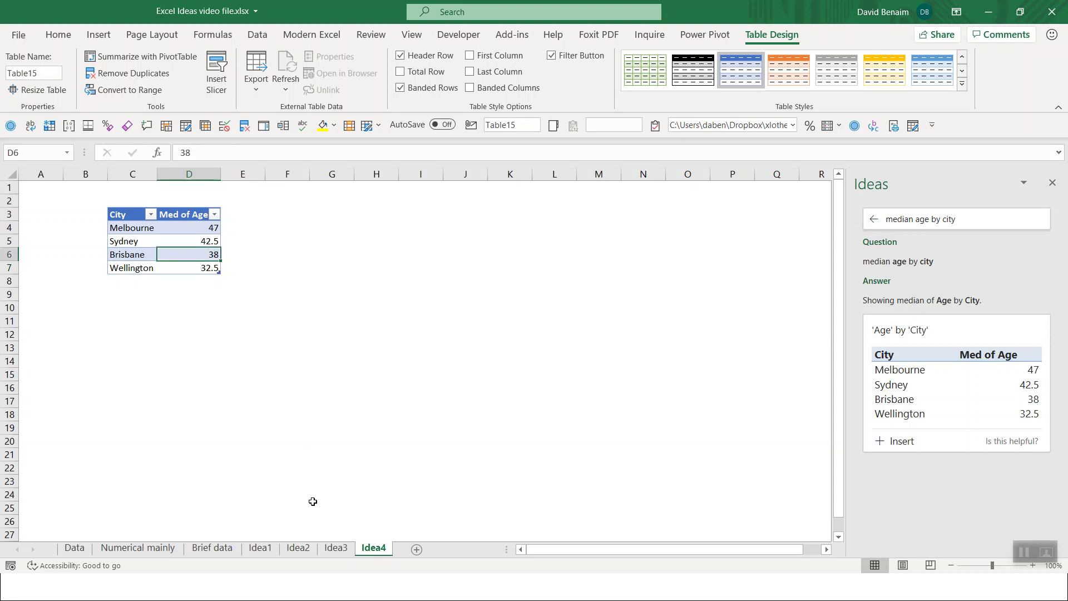
click(218, 548)
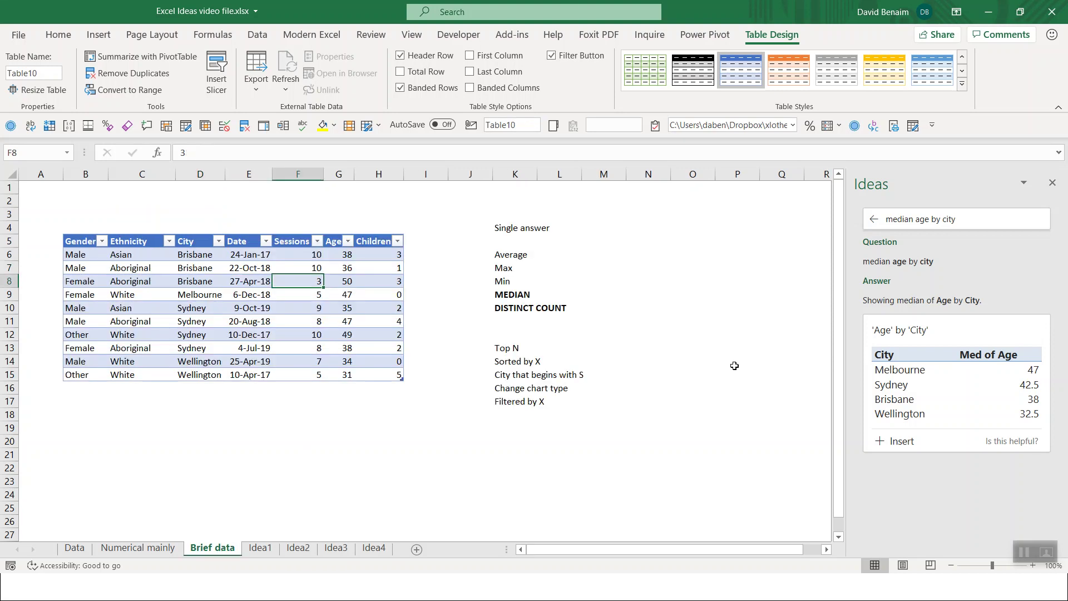
Replace the question with 'distinct count of ethnicity by city' to get Sydney 3, Brisbane 2
double_click(907, 219)
drag(953, 218, 872, 217)
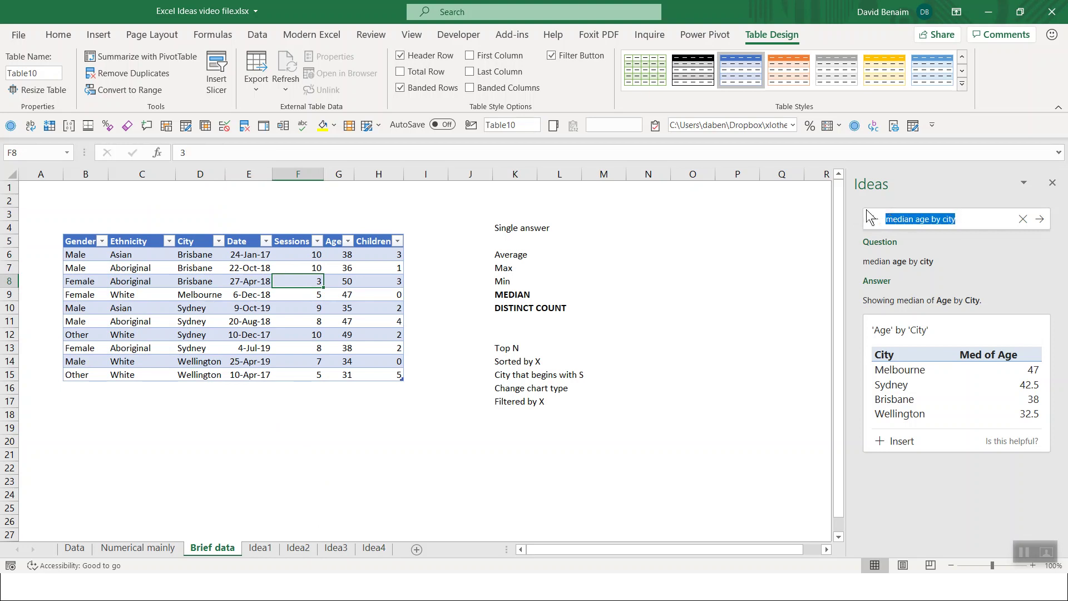
text(distinct count of )
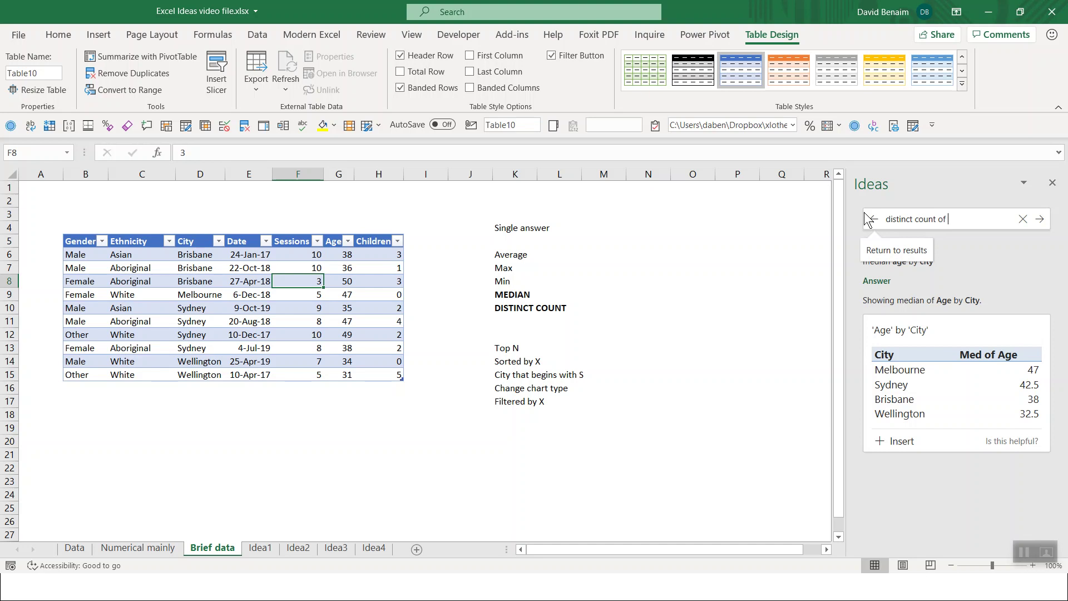
text(e)
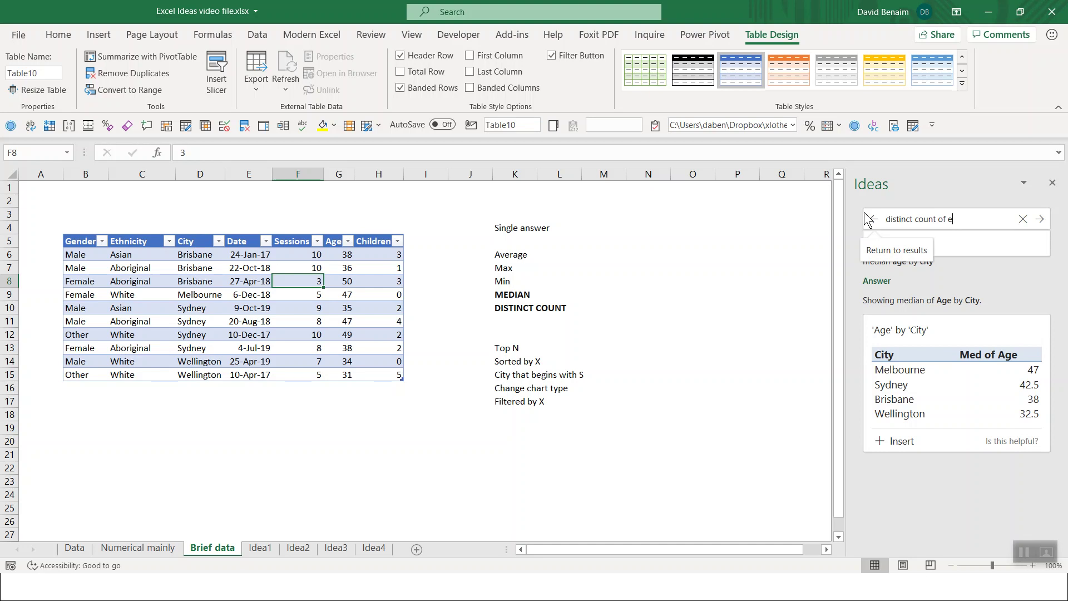
text(thnicity by city)
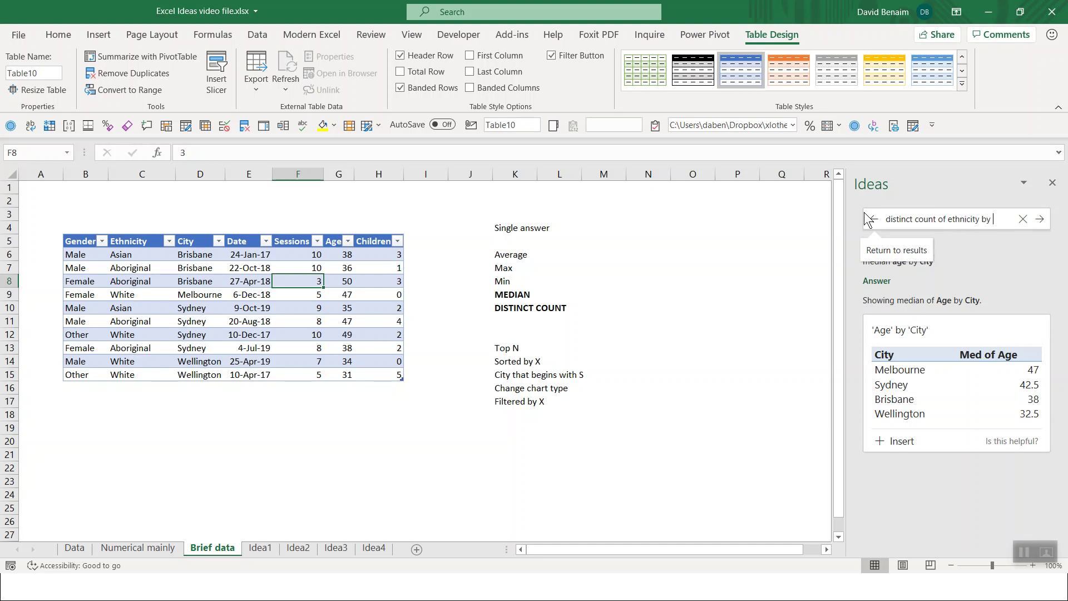
key(Return)
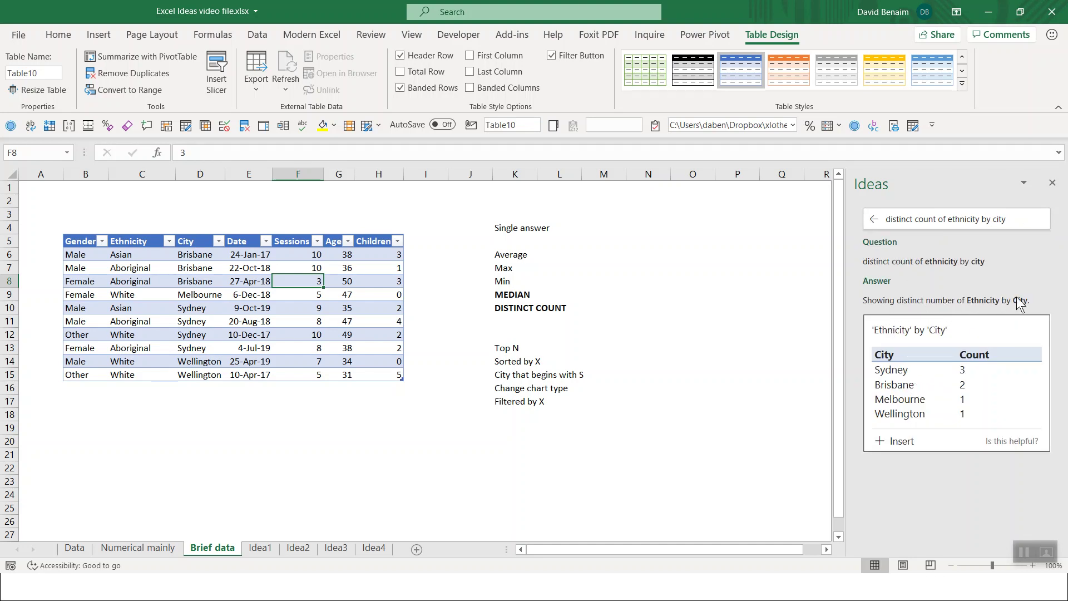
Try a =dist formula in cell K22, then delete it
click(531, 466)
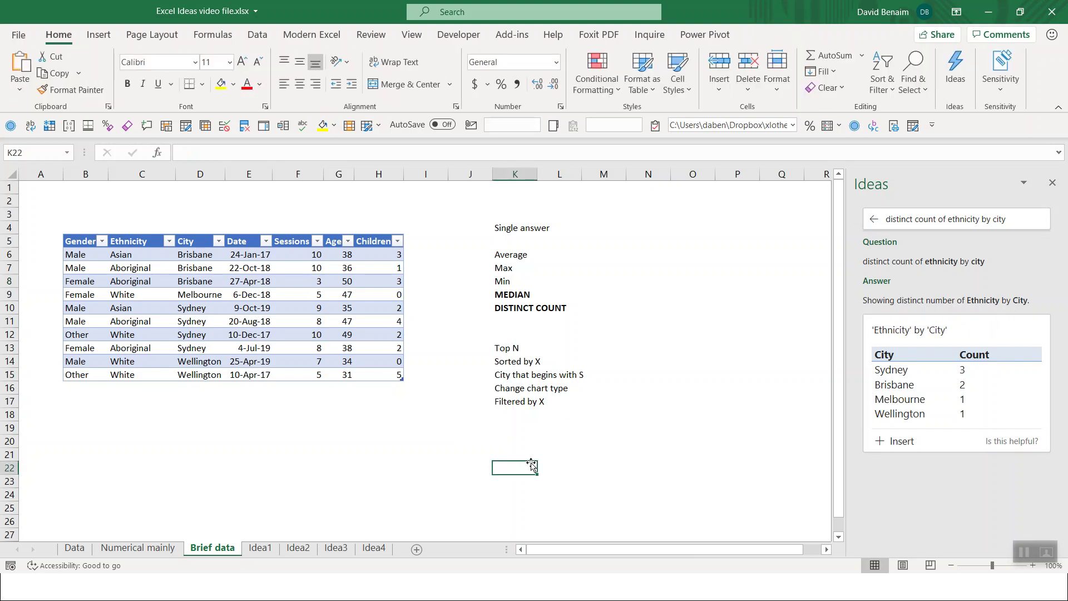
text(=di)
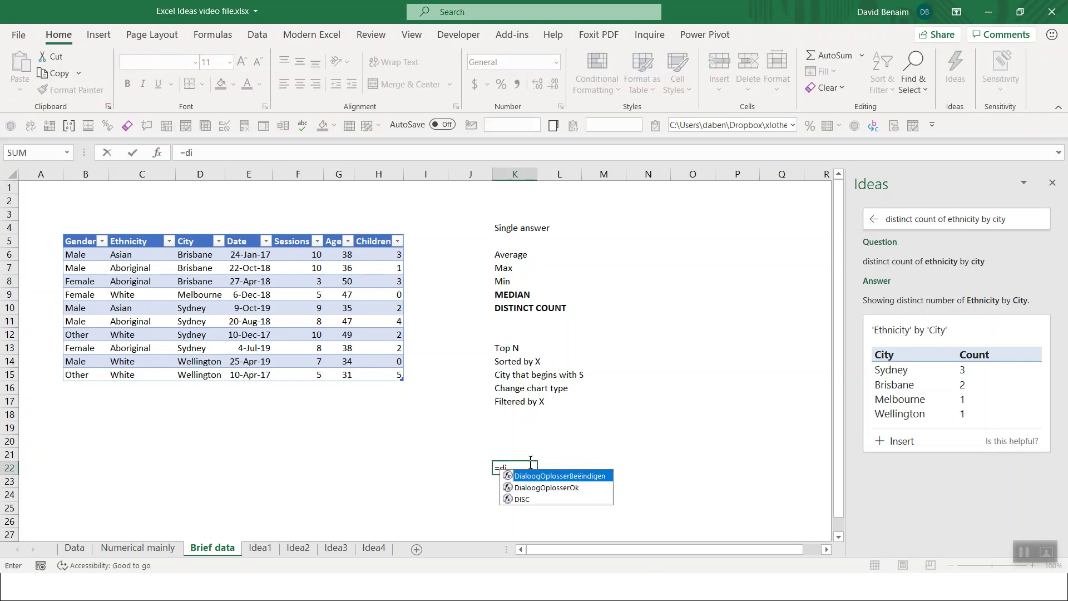
text(st)
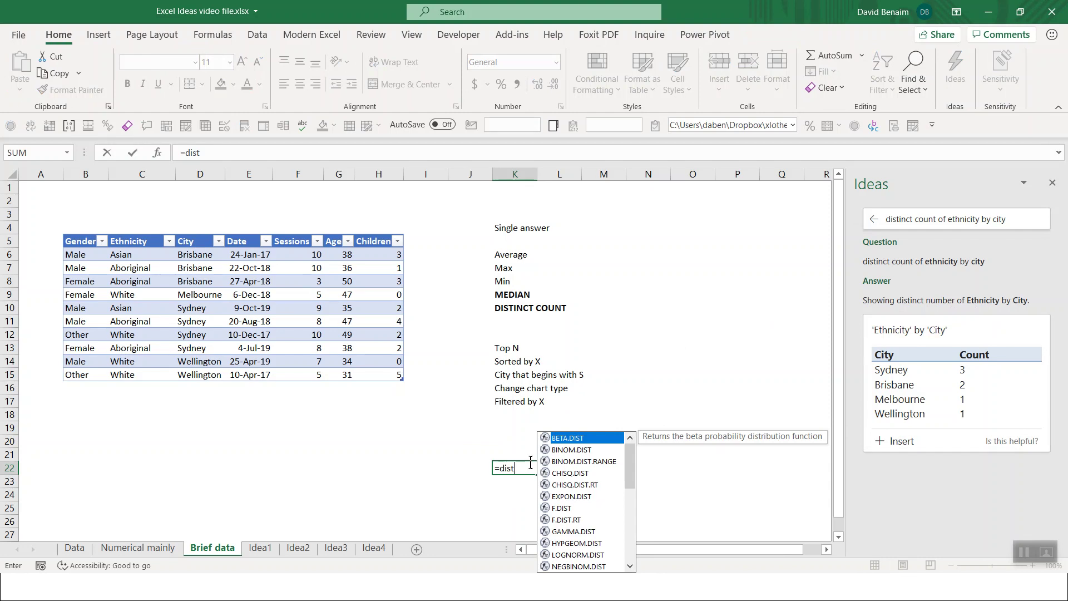
key(Tab)
click(530, 466)
key(Delete)
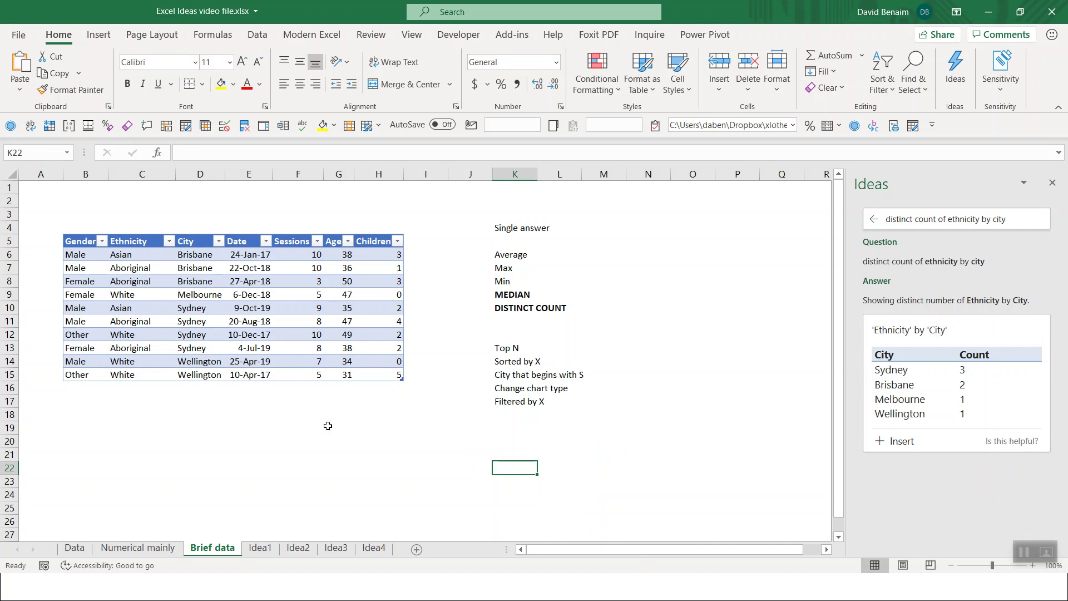
Delete the typed Ideas question, then close the Ideas pane to return to the Brief data table
click(367, 321)
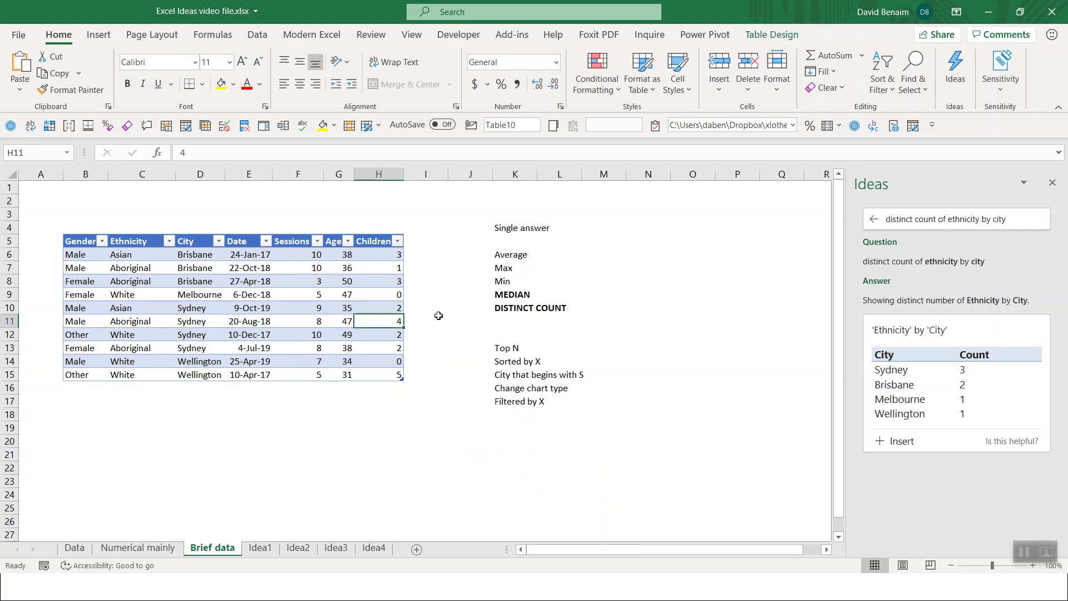
click(922, 220)
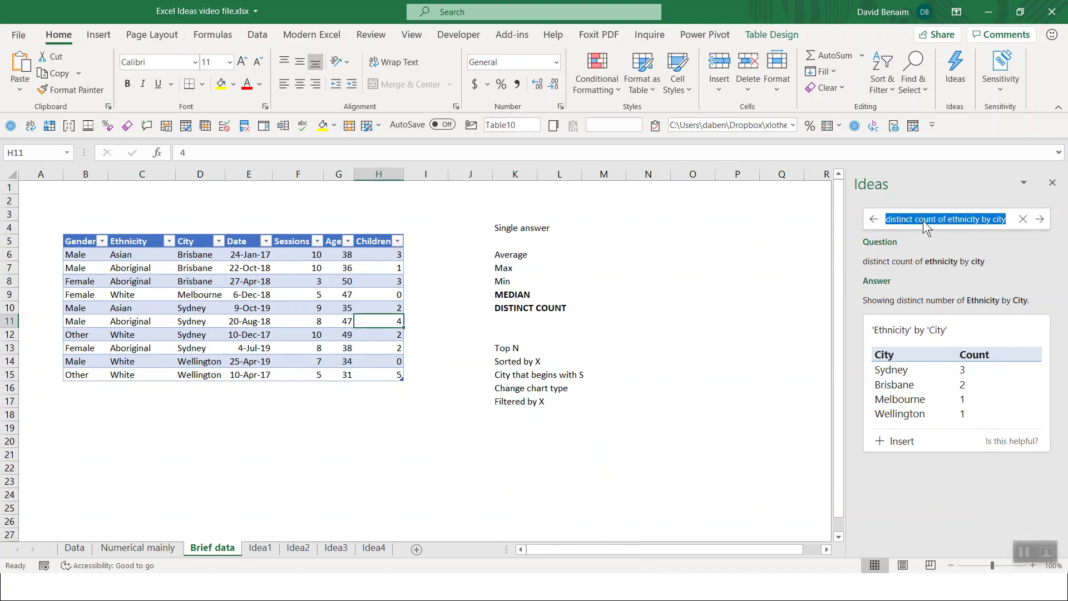
key(BackSpace)
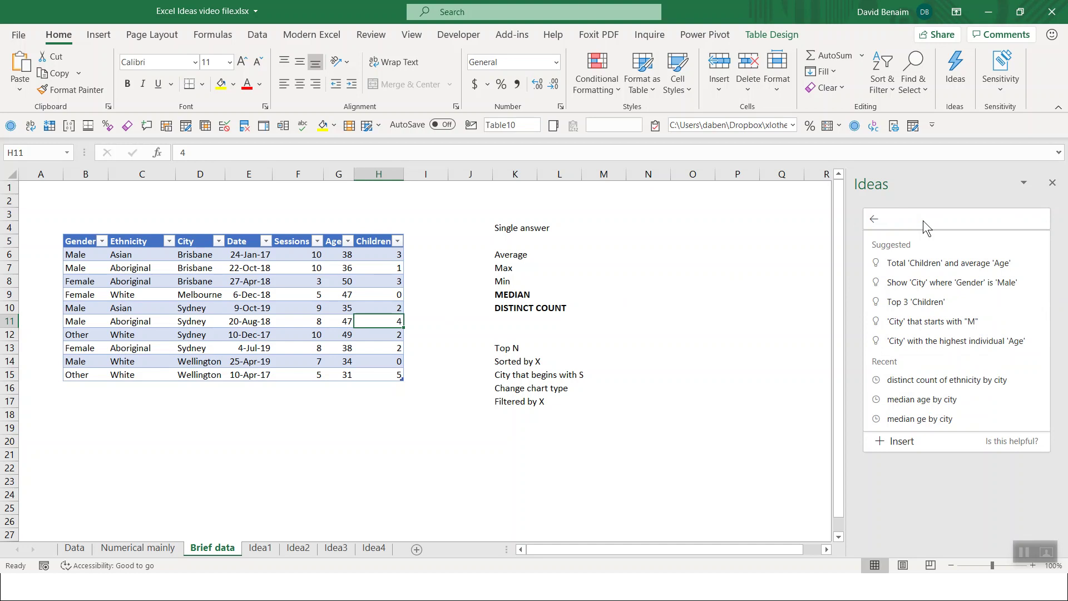
click(755, 294)
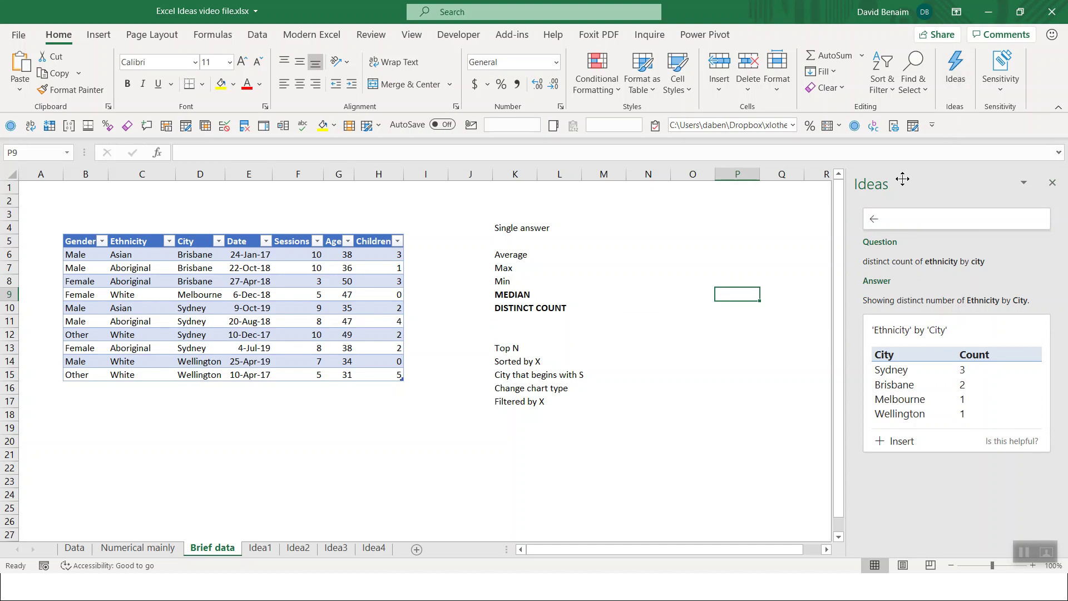
click(1052, 182)
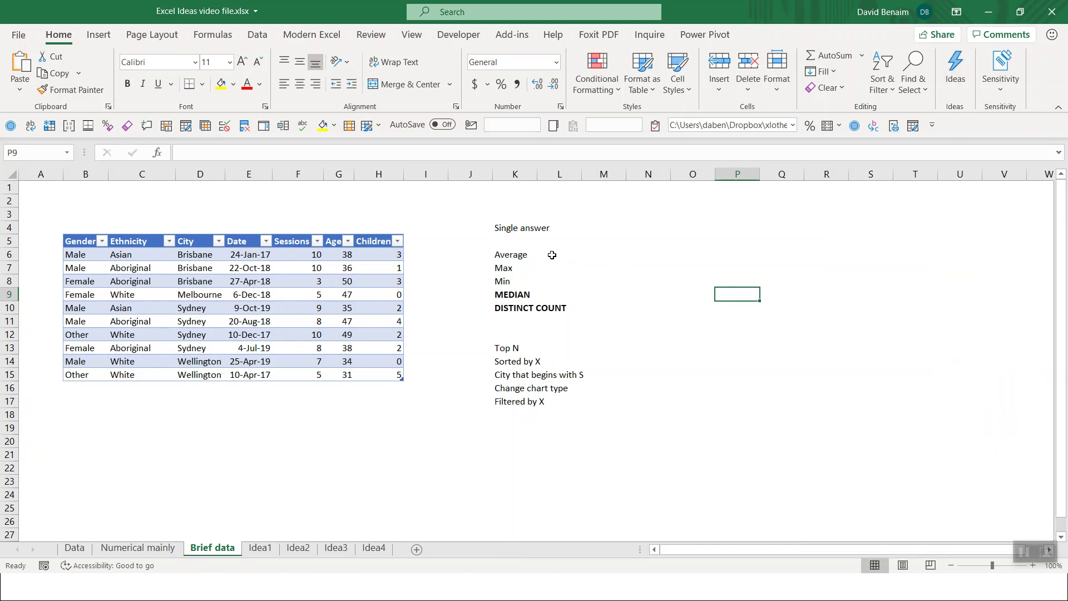
click(369, 300)
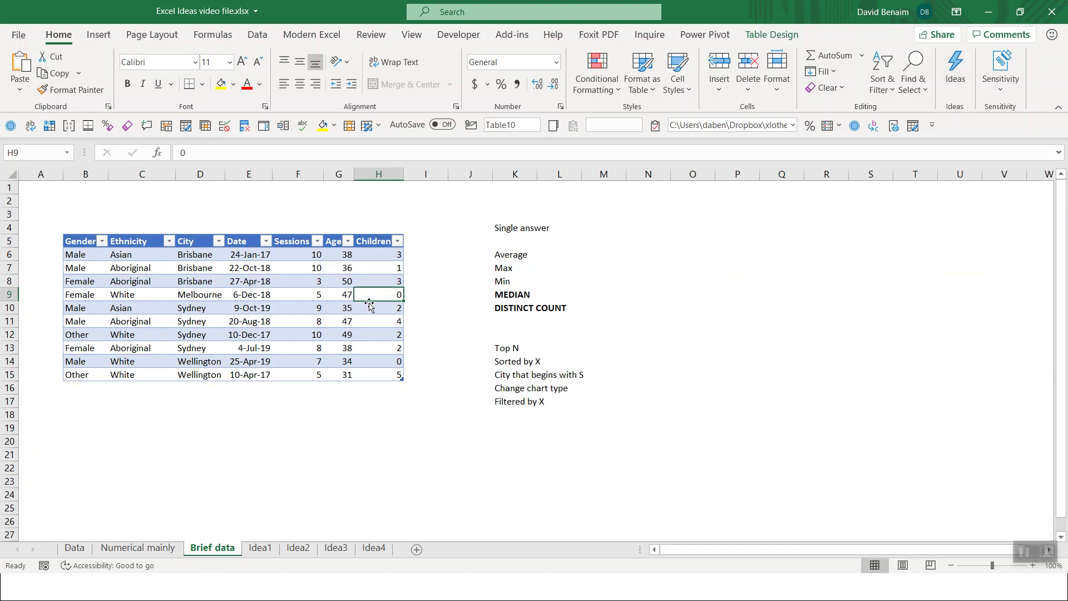